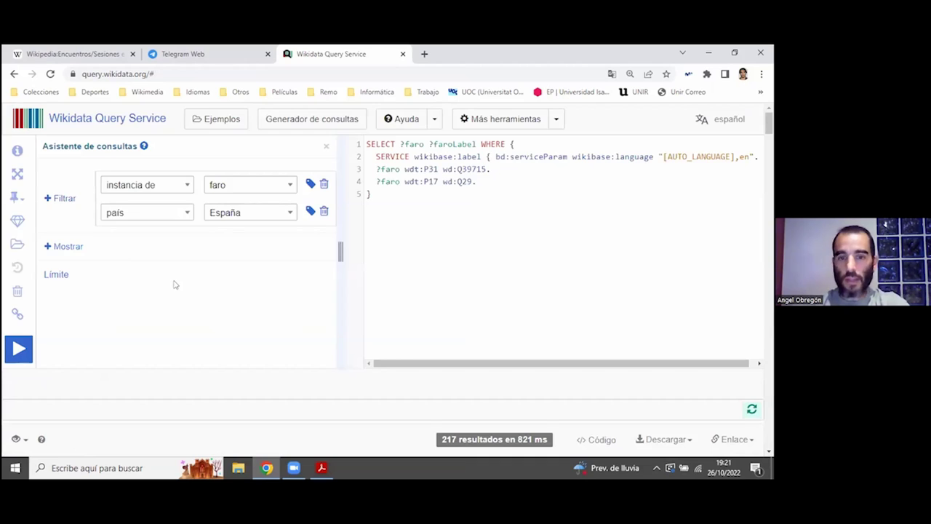
Step: Add the imagen (P18) property to the fields shown in the lighthouse query and run it
{"action": "scroll", "coordinate": [140, 258], "scroll_direction": "up", "scroll_amount": 3}
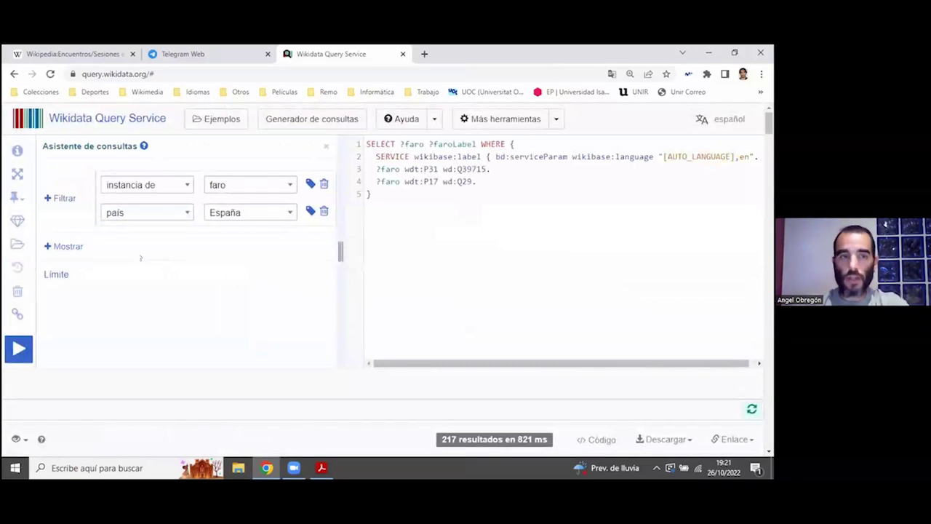
{"action": "left_click", "coordinate": [68, 248]}
{"action": "type", "text": "imagen"}
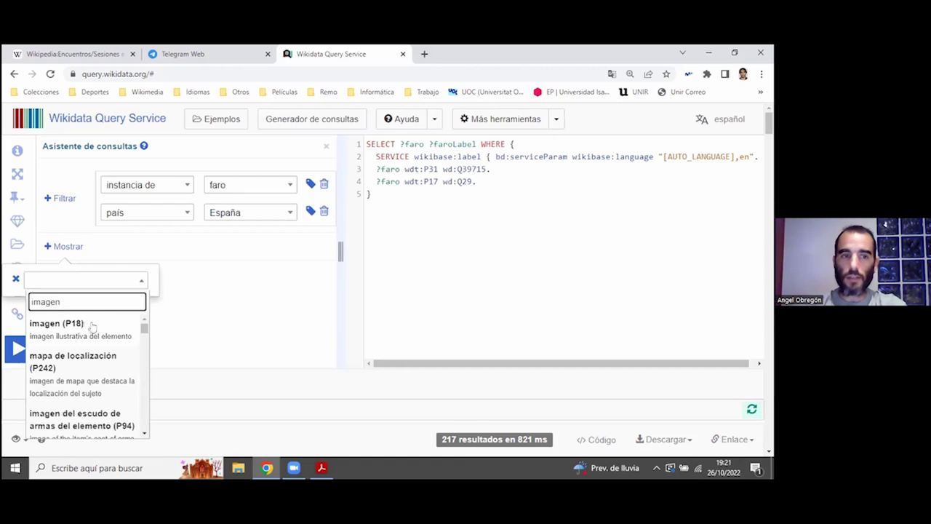
{"action": "left_click", "coordinate": [93, 324]}
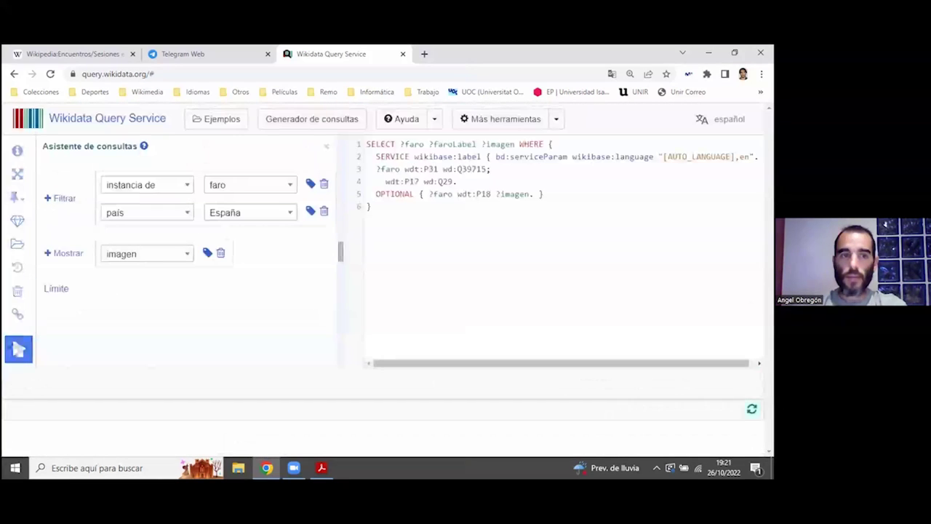
{"action": "left_click", "coordinate": [18, 348]}
{"action": "scroll", "coordinate": [143, 331], "scroll_direction": "down", "scroll_amount": 5}
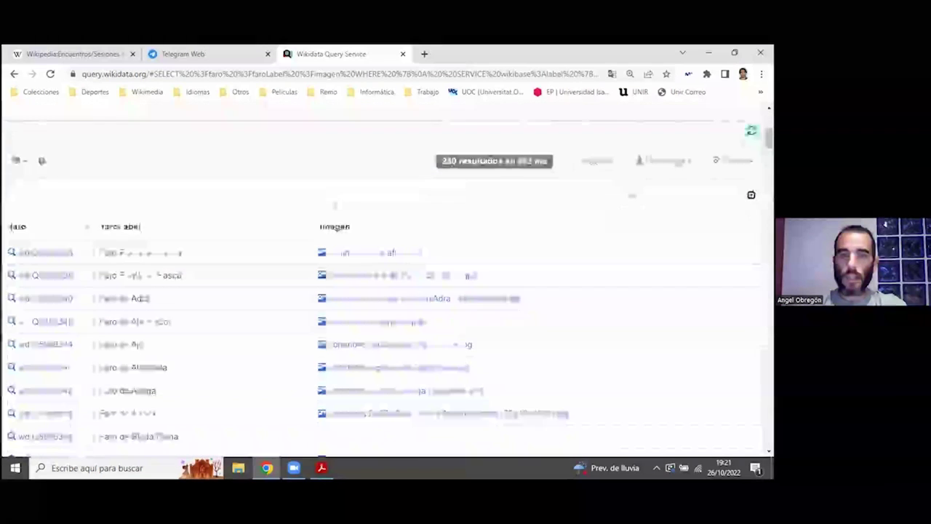
{"action": "scroll", "coordinate": [329, 295], "scroll_direction": "down", "scroll_amount": 1}
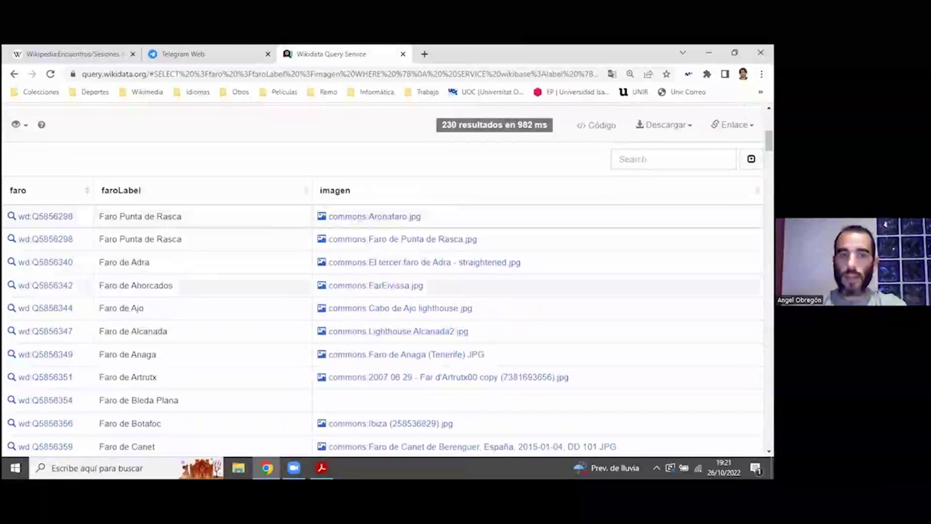
Step: Display the query results as an image grid and browse the lighthouse photos
{"action": "left_click", "coordinate": [23, 126]}
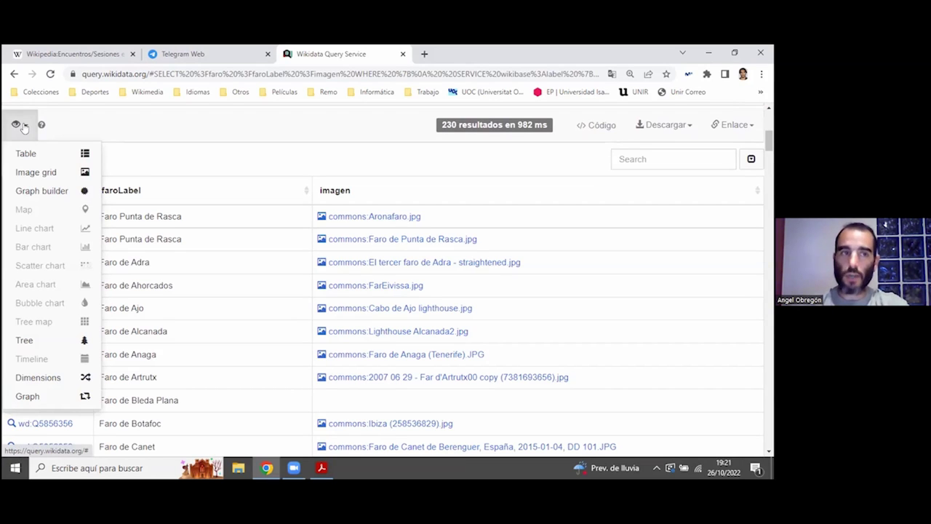
{"action": "left_click", "coordinate": [43, 173]}
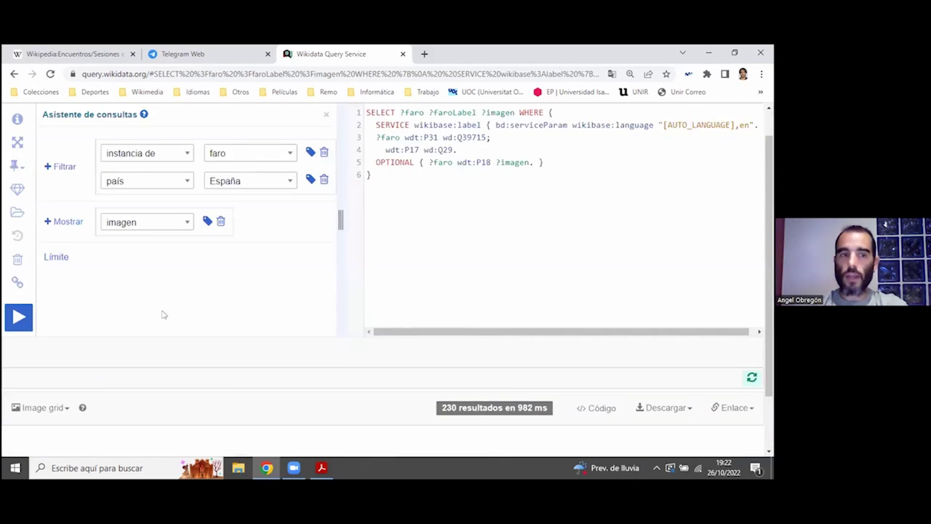
{"action": "scroll", "coordinate": [162, 314], "scroll_direction": "down", "scroll_amount": 5}
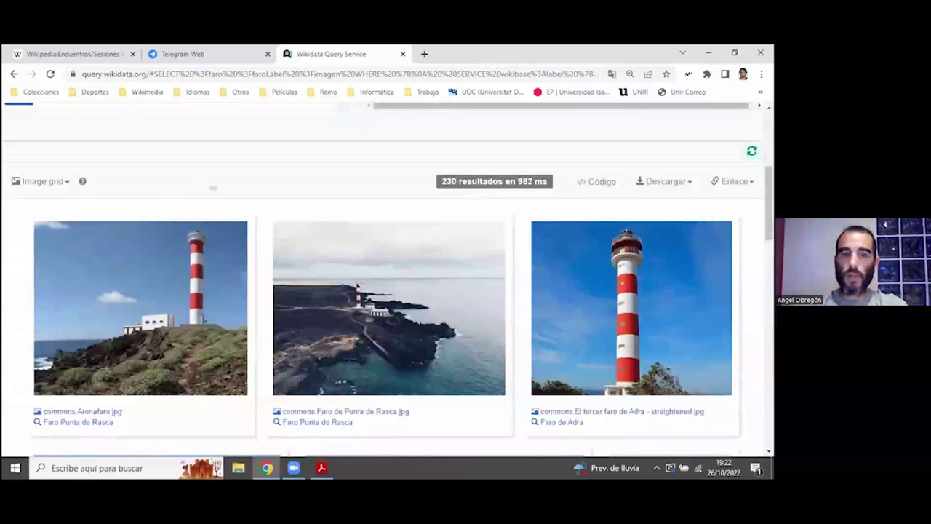
{"action": "scroll", "coordinate": [203, 178], "scroll_direction": "down", "scroll_amount": 5}
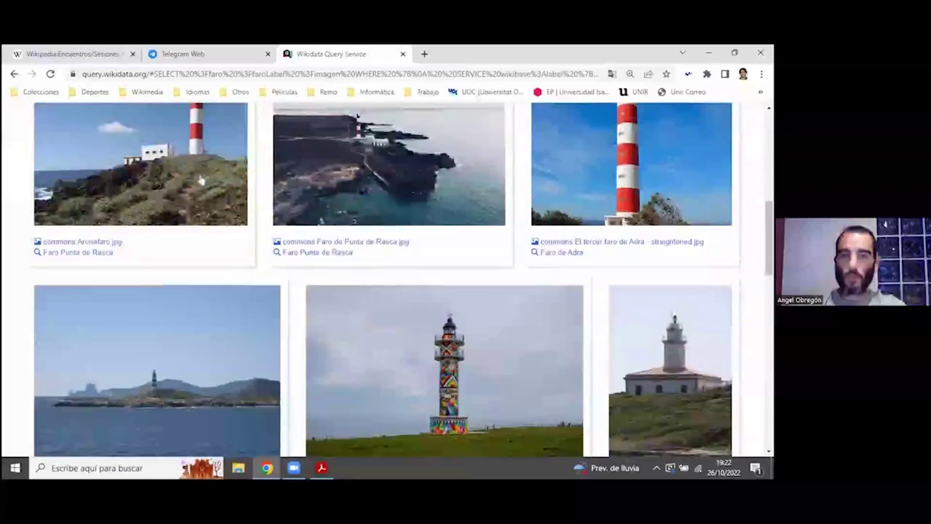
{"action": "scroll", "coordinate": [201, 182], "scroll_direction": "down", "scroll_amount": 5}
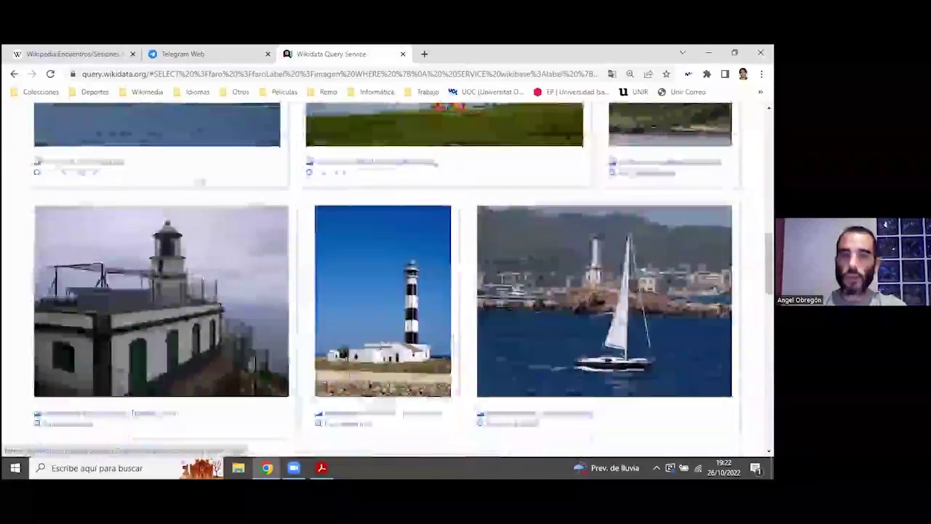
{"action": "scroll", "coordinate": [201, 188], "scroll_direction": "down", "scroll_amount": 10}
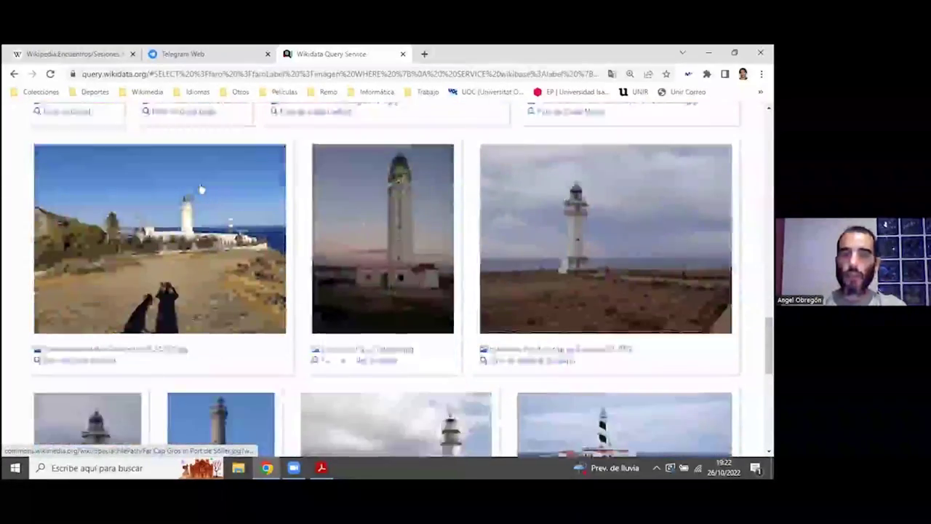
{"action": "scroll", "coordinate": [202, 191], "scroll_direction": "down", "scroll_amount": 3}
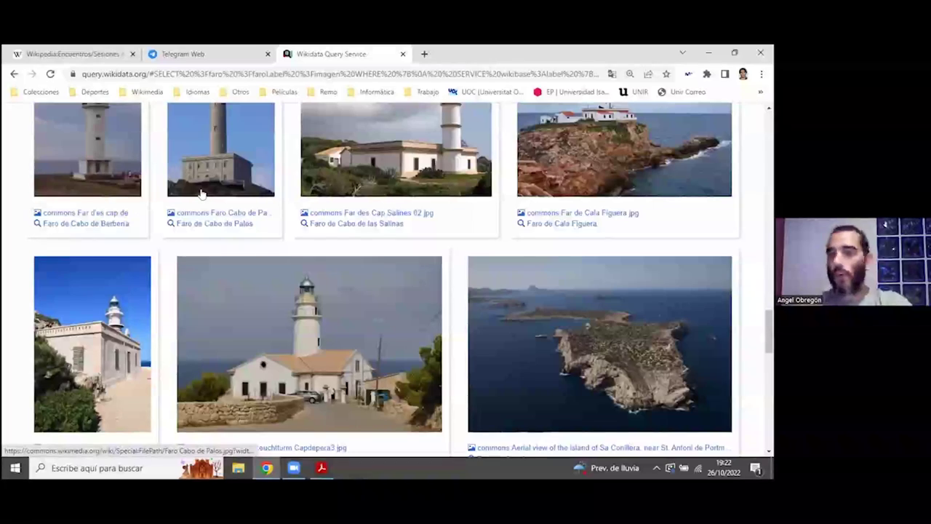
{"action": "scroll", "coordinate": [201, 193], "scroll_direction": "down", "scroll_amount": 10}
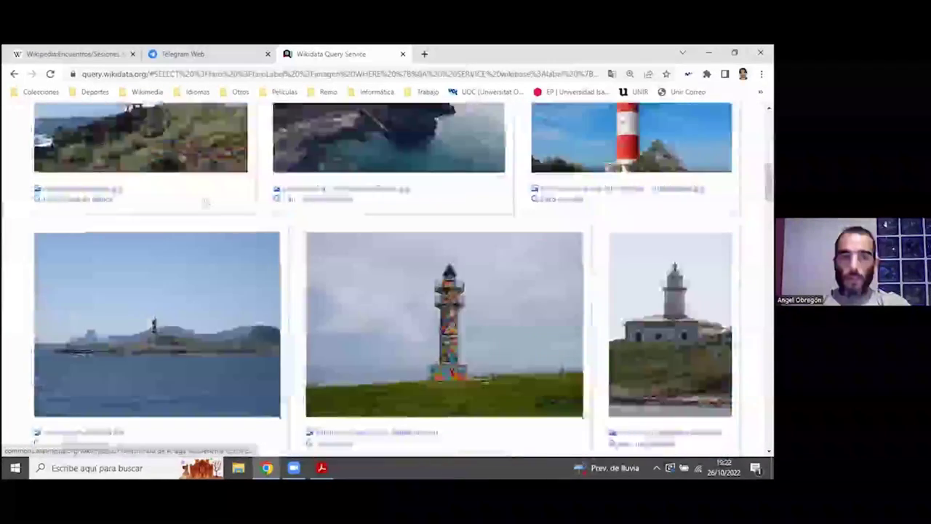
Step: Replace the shown imagen property with coordenadas (P625) in the query builder and rerun the query
{"action": "key", "text": "Home"}
{"action": "left_click", "coordinate": [146, 254]}
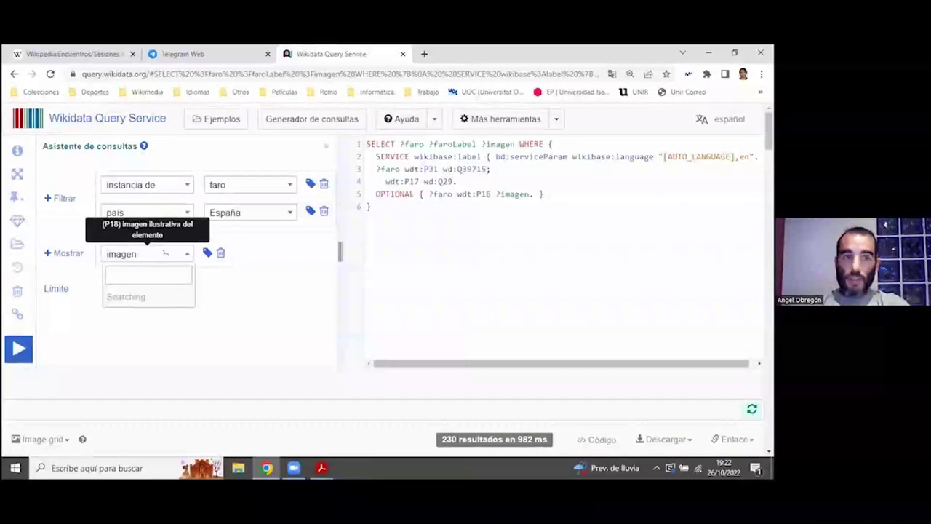
{"action": "type", "text": "coorde"}
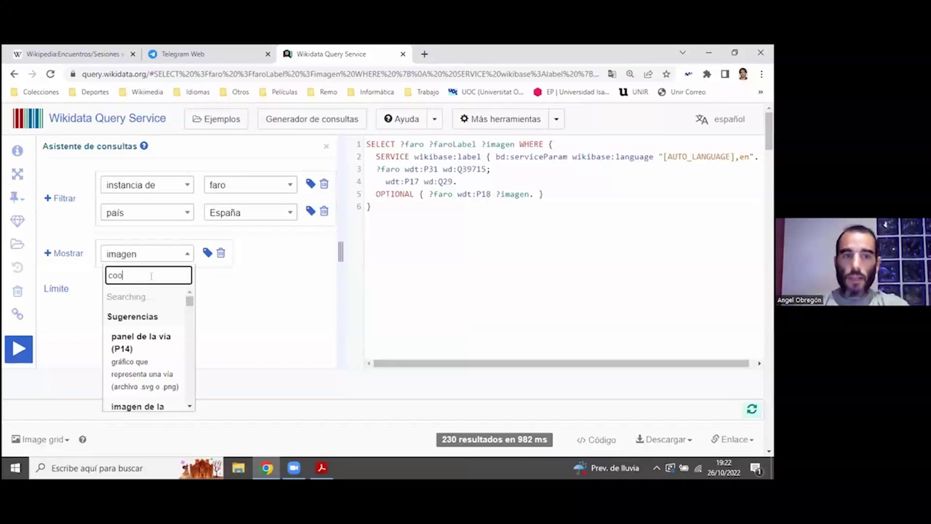
{"action": "left_click", "coordinate": [140, 324]}
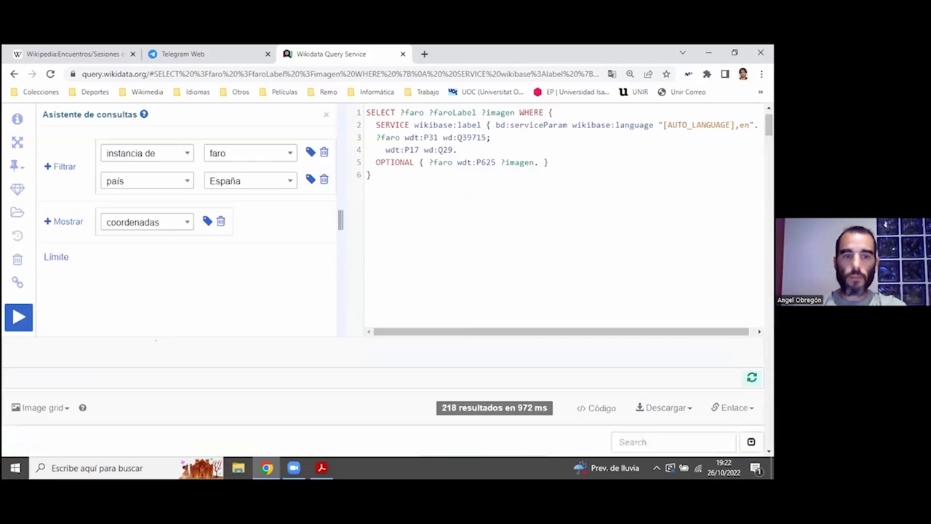
Step: Display the lighthouse coordinates as a map and inspect the points around Spain
{"action": "scroll", "coordinate": [172, 320], "scroll_direction": "down", "scroll_amount": 4}
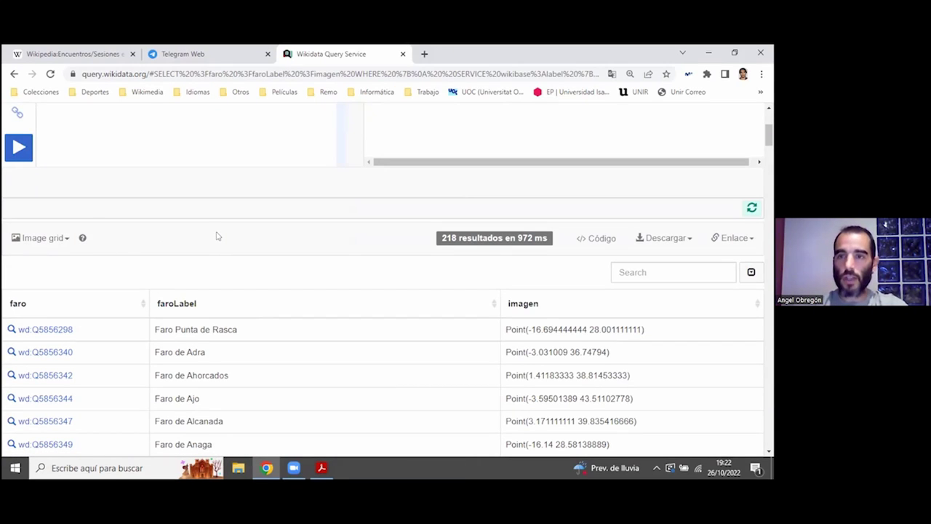
{"action": "scroll", "coordinate": [218, 239], "scroll_direction": "up", "scroll_amount": 3}
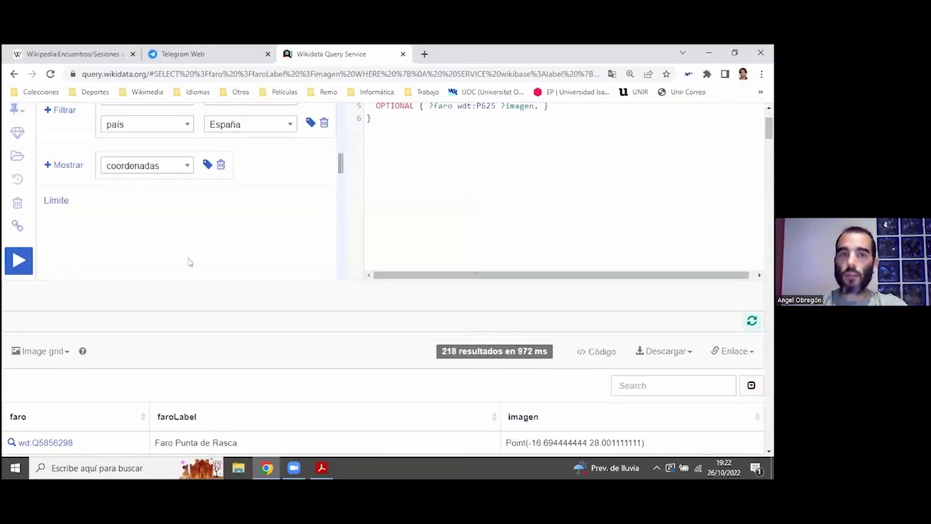
{"action": "scroll", "coordinate": [181, 258], "scroll_direction": "down", "scroll_amount": 3}
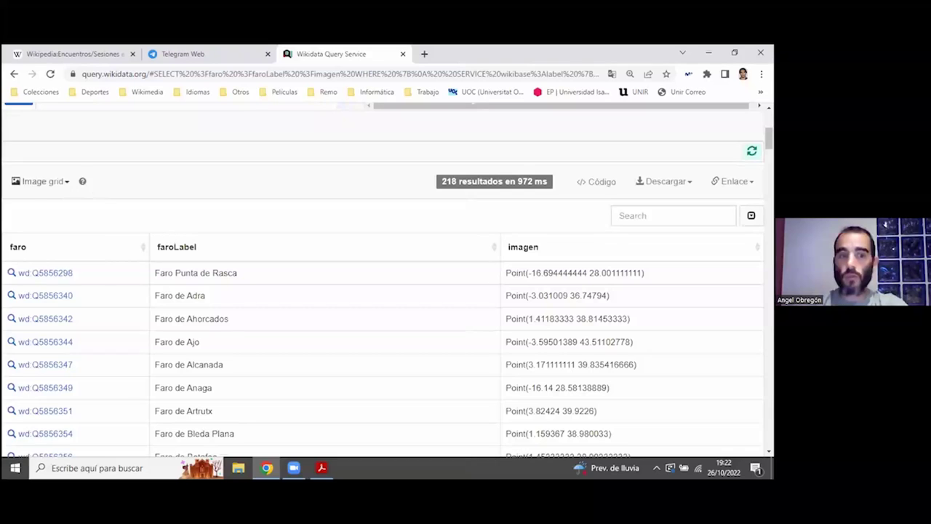
{"action": "left_click", "coordinate": [59, 182]}
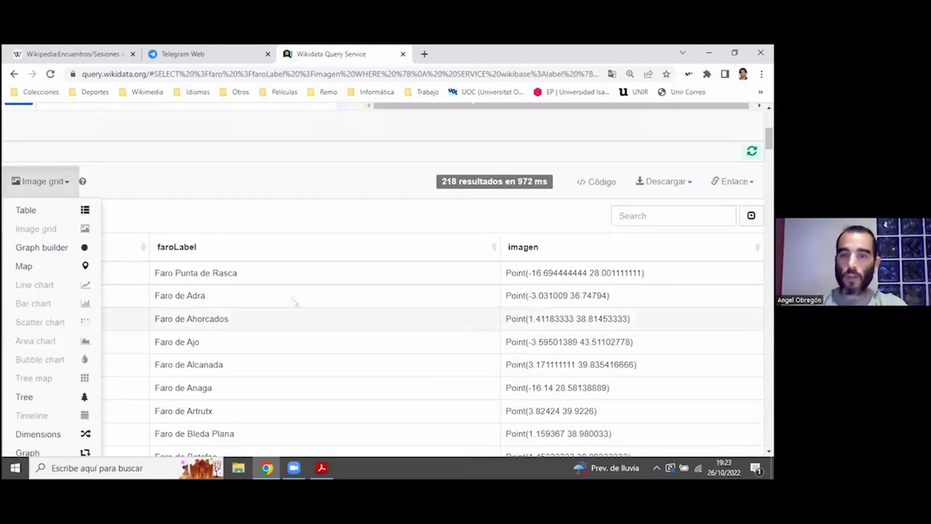
{"action": "scroll", "coordinate": [293, 299], "scroll_direction": "up", "scroll_amount": 3}
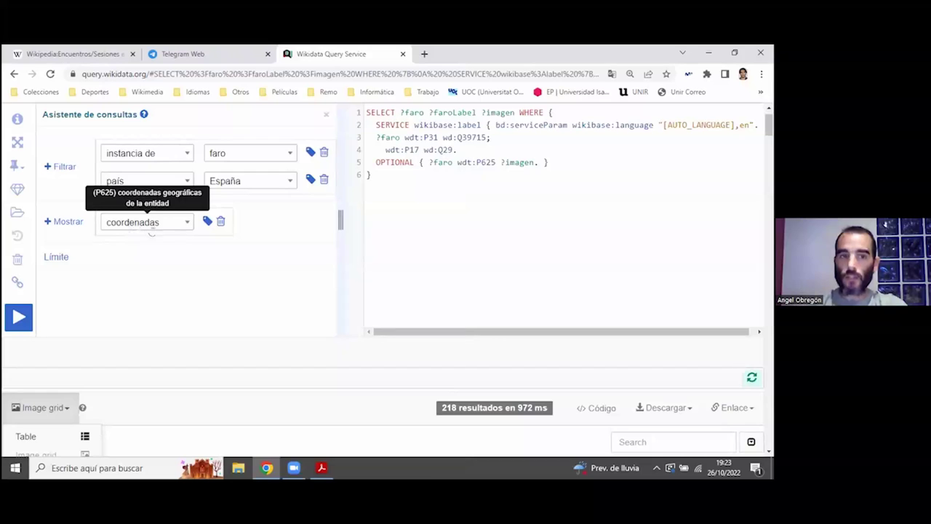
{"action": "scroll", "coordinate": [138, 227], "scroll_direction": "down", "scroll_amount": 2}
{"action": "scroll", "coordinate": [530, 342], "scroll_direction": "down", "scroll_amount": 3}
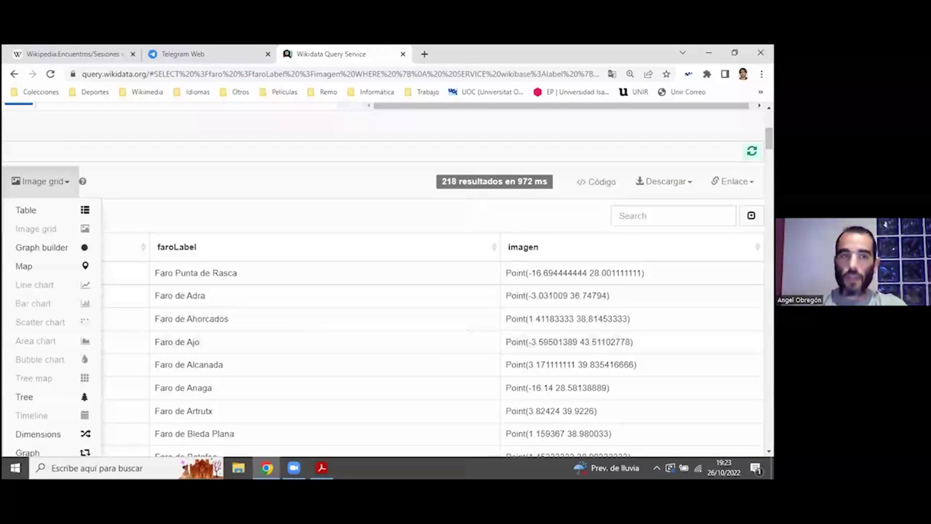
{"action": "left_click", "coordinate": [48, 269]}
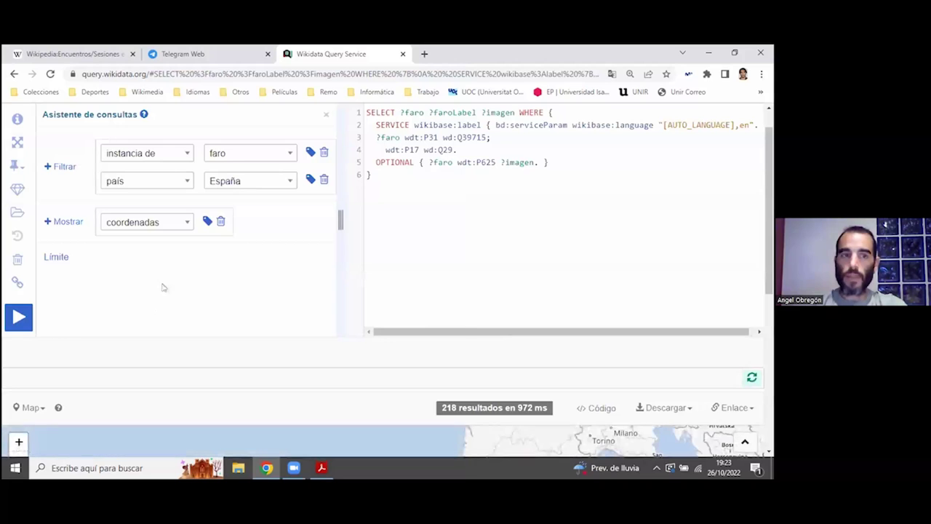
{"action": "scroll", "coordinate": [187, 266], "scroll_direction": "down", "scroll_amount": 2}
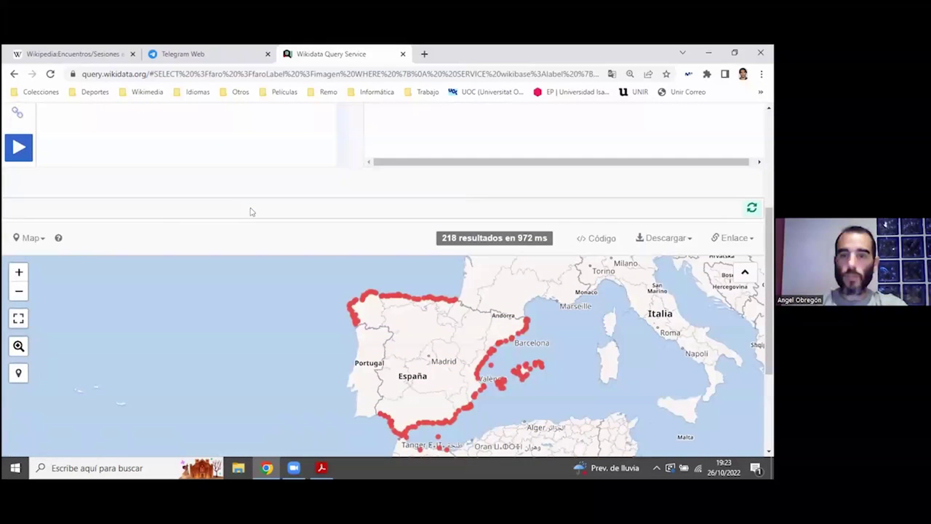
{"action": "scroll", "coordinate": [256, 210], "scroll_direction": "down", "scroll_amount": 1}
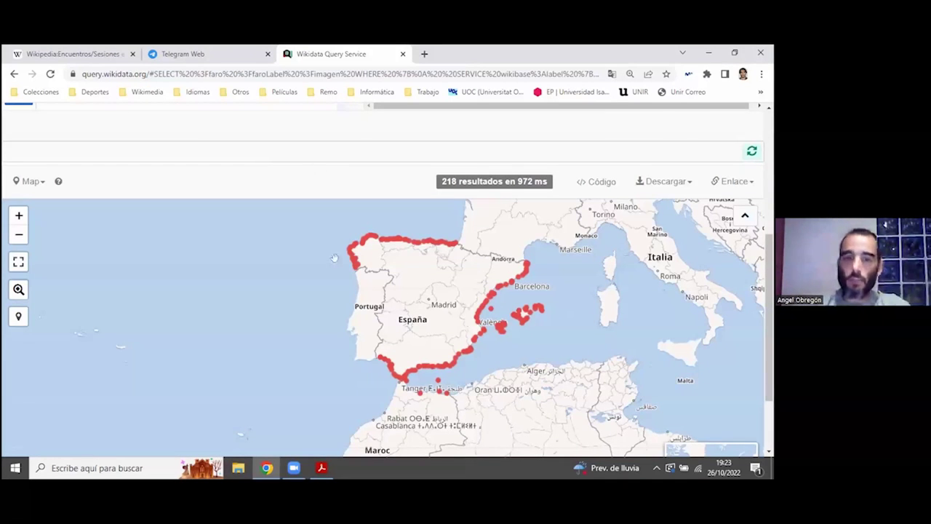
{"action": "scroll", "coordinate": [311, 272], "scroll_direction": "up", "scroll_amount": 1}
{"action": "left_click_drag", "start_coordinate": [312, 273], "coordinate": [229, 317]}
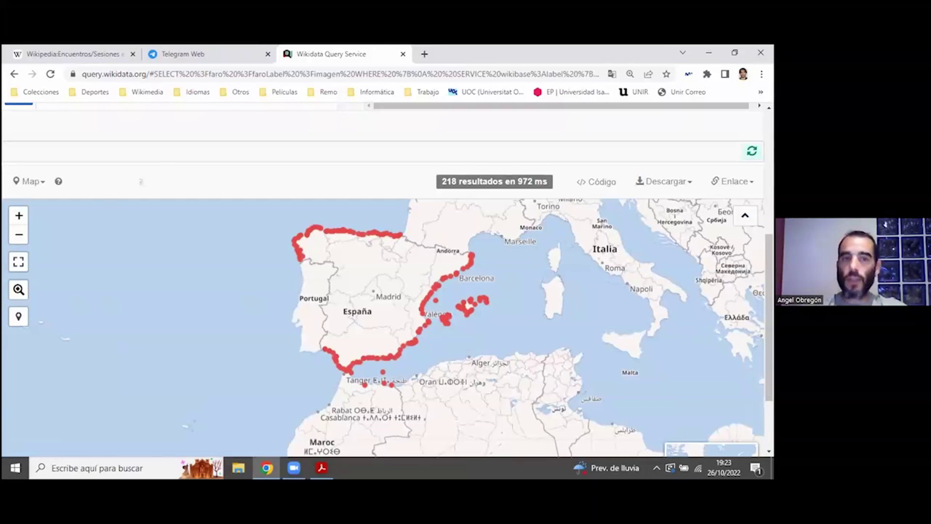
{"action": "left_click", "coordinate": [41, 182]}
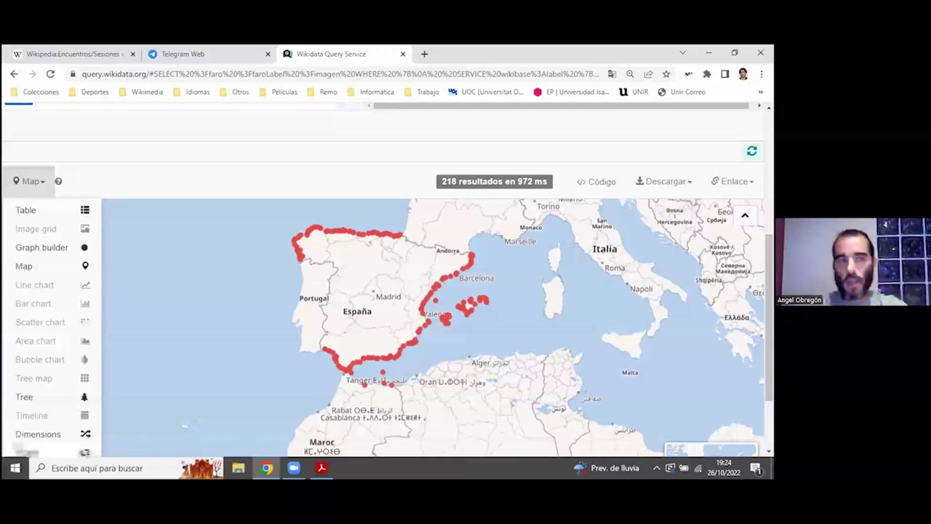
{"action": "left_click", "coordinate": [114, 181]}
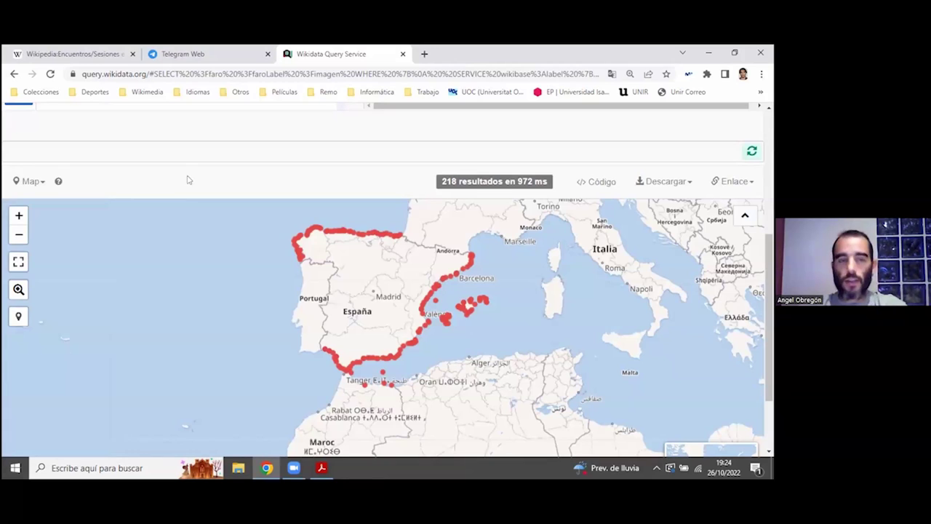
{"action": "scroll", "coordinate": [187, 180], "scroll_direction": "up", "scroll_amount": 1}
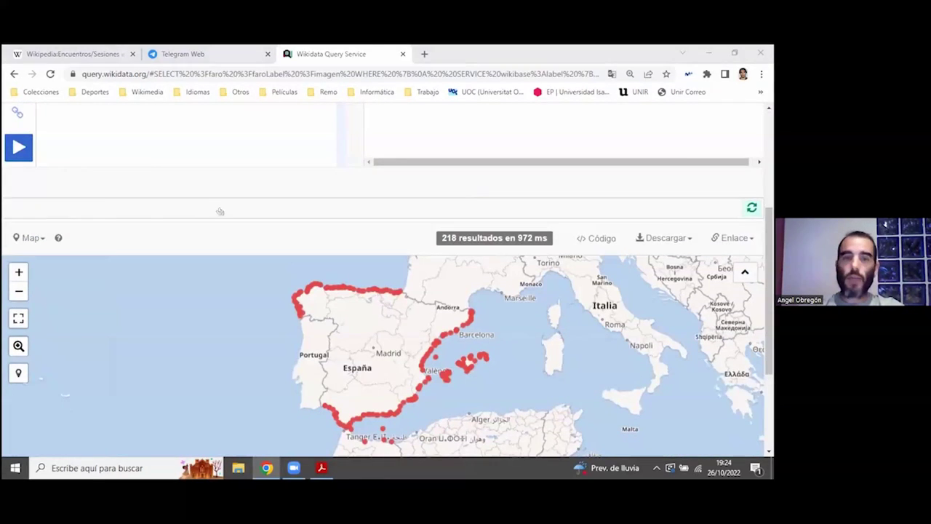
Step: Switch to the slide presentation and advance to the slide showing a query's code export
{"action": "key", "text": "alt+Tab"}
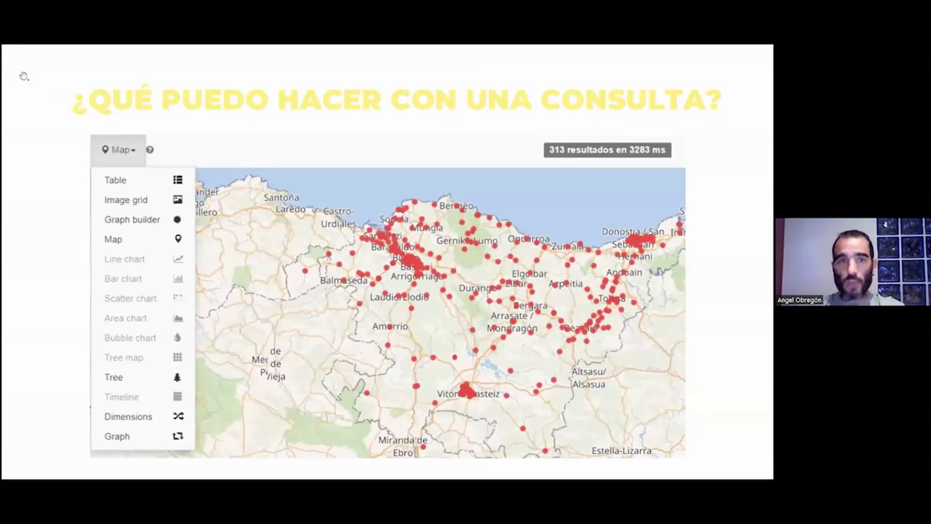
{"action": "key", "text": "Right"}
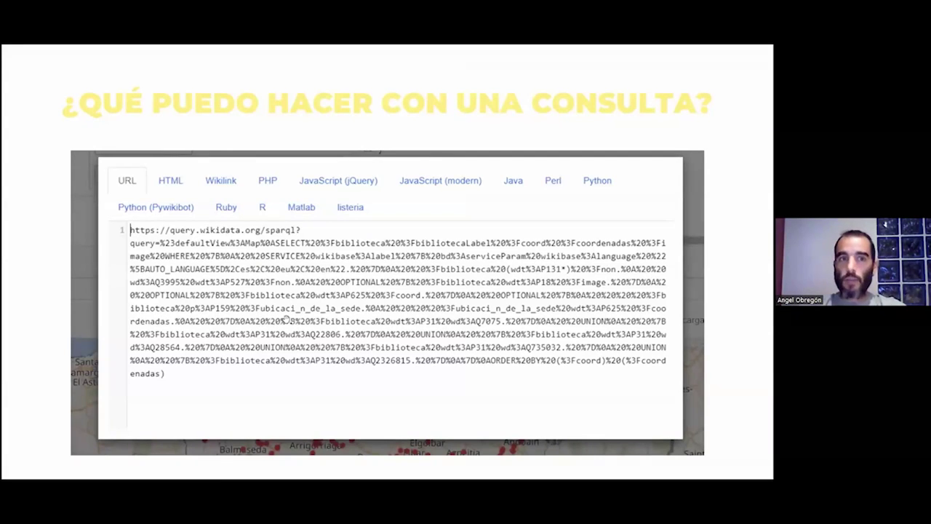
Step: Return to the query service in the browser and view the query's code export in the Python (Pywikibot) and listeria formats
{"action": "key", "text": "alt+Tab"}
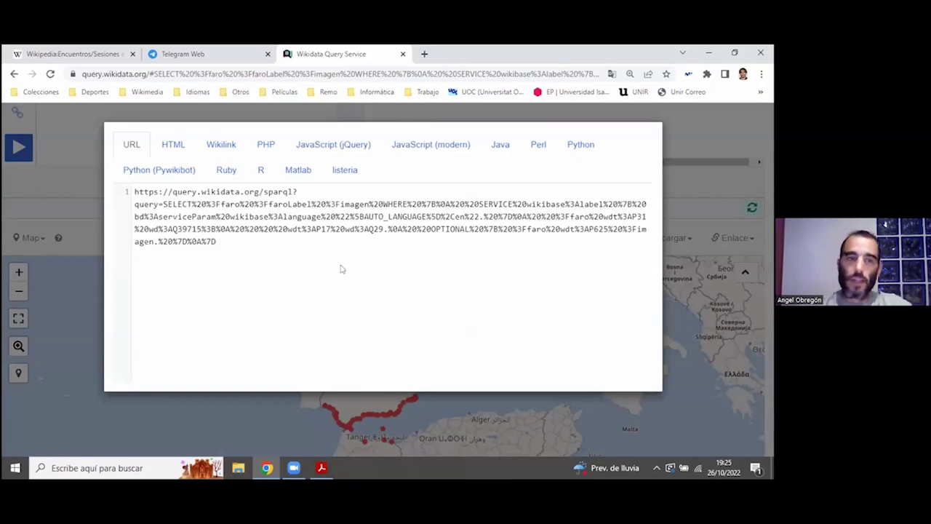
{"action": "left_click", "coordinate": [167, 171]}
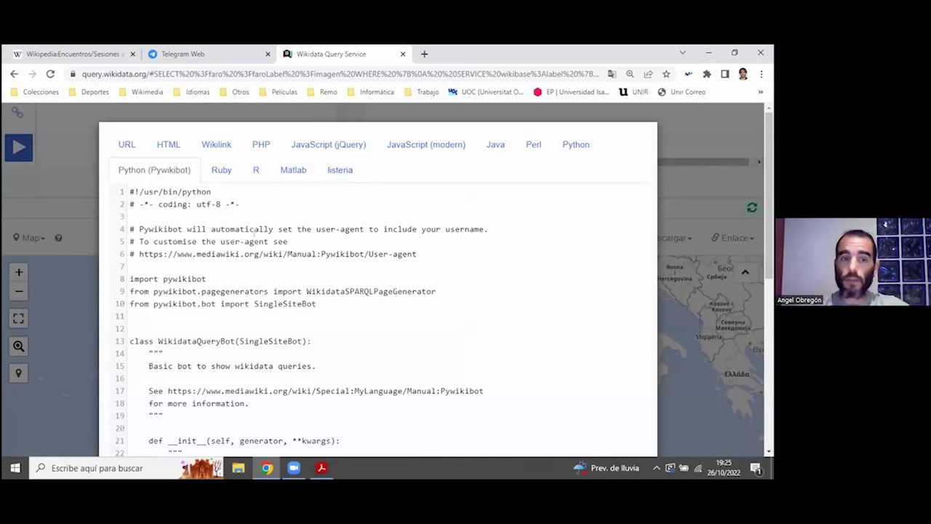
{"action": "scroll", "coordinate": [256, 230], "scroll_direction": "down", "scroll_amount": 3}
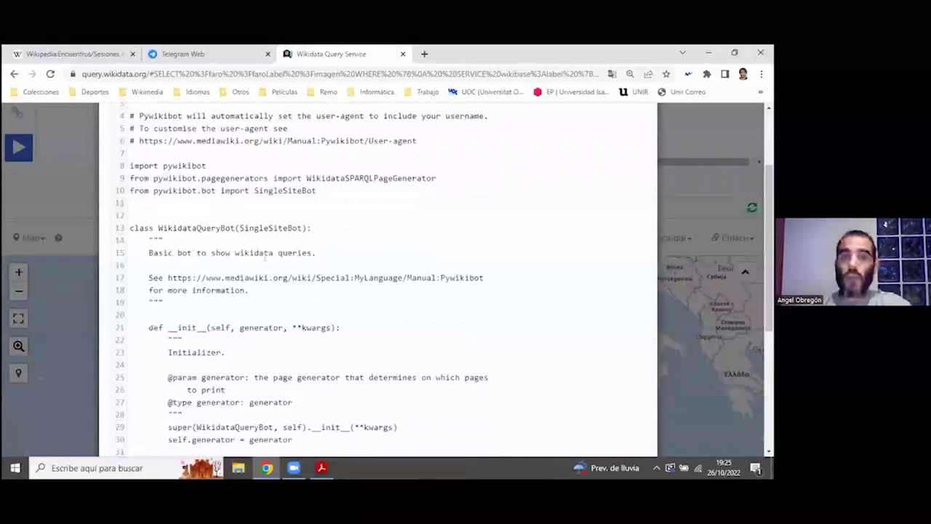
{"action": "scroll", "coordinate": [264, 254], "scroll_direction": "up", "scroll_amount": 3}
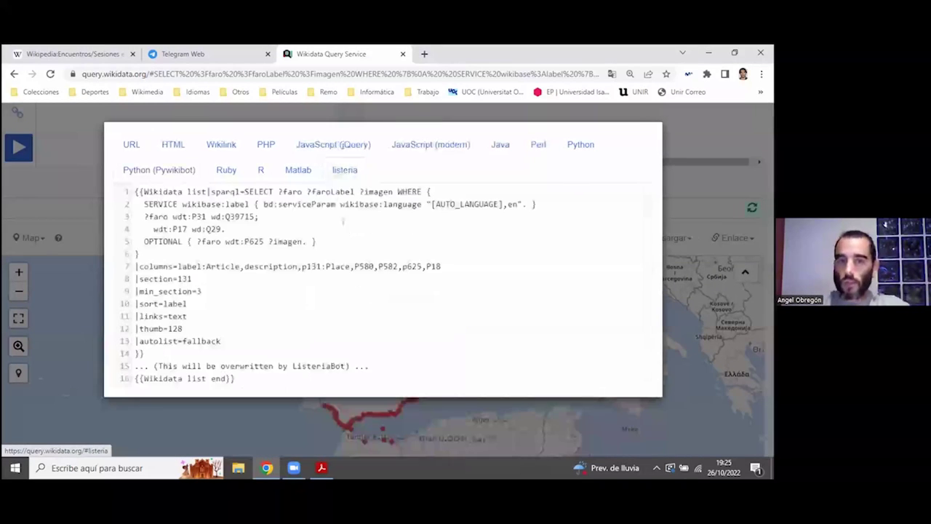
Step: Review the listeria export by highlighting its query and the full template code, and view the query's HTML iframe export
{"action": "left_click", "coordinate": [340, 170]}
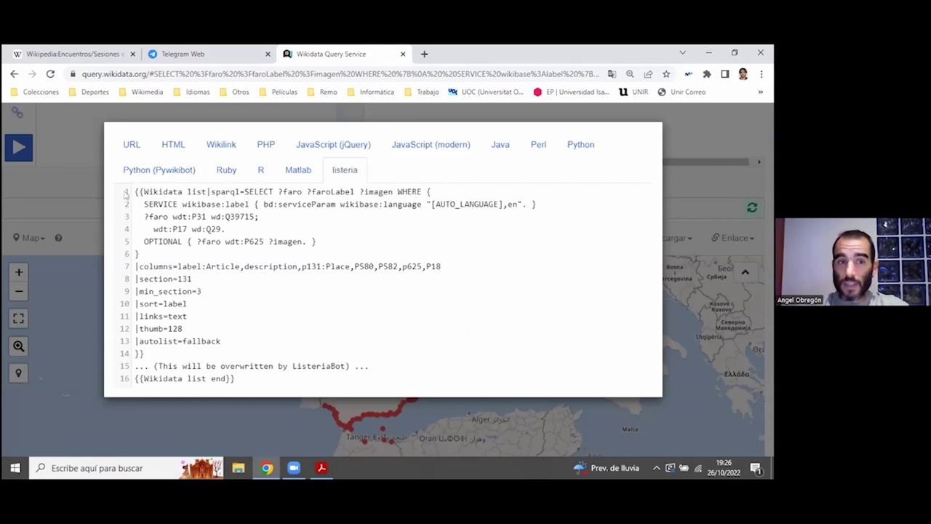
{"action": "left_click_drag", "start_coordinate": [135, 191], "coordinate": [140, 254]}
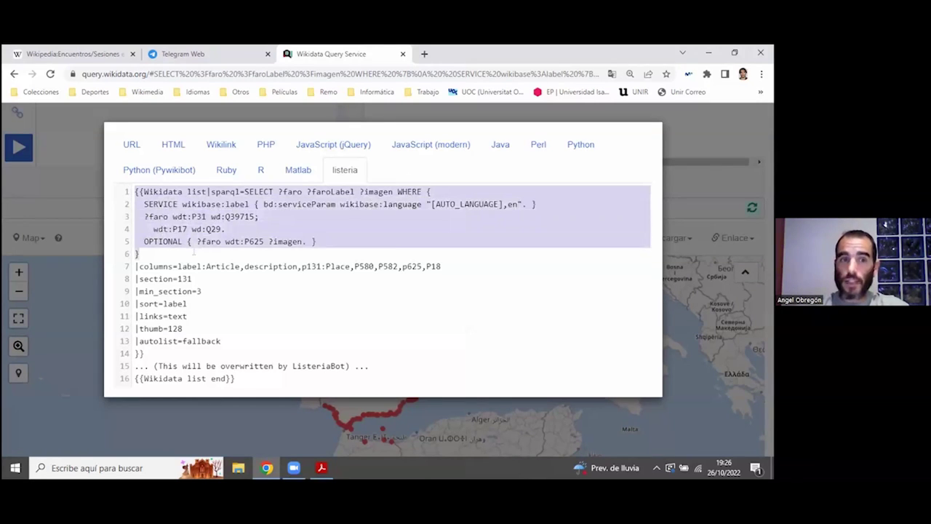
{"action": "left_click", "coordinate": [193, 251]}
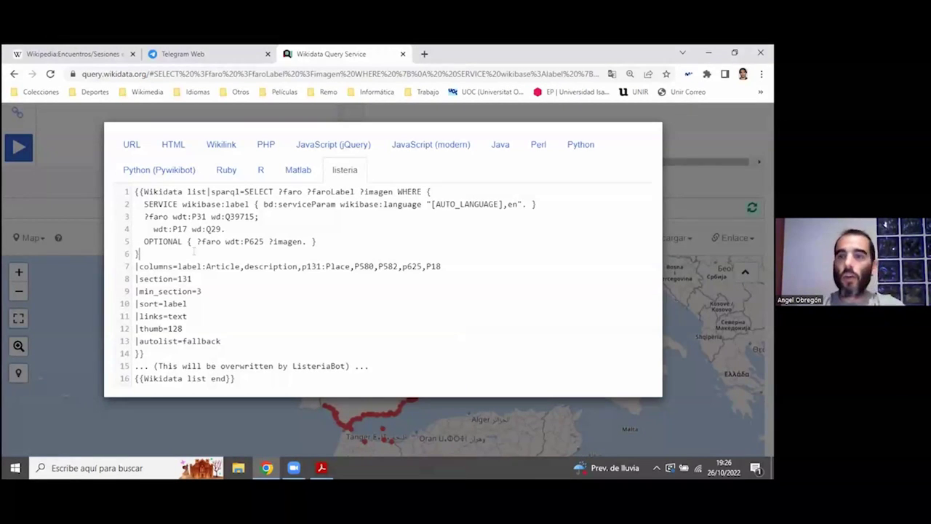
{"action": "left_click_drag", "start_coordinate": [135, 191], "coordinate": [259, 373]}
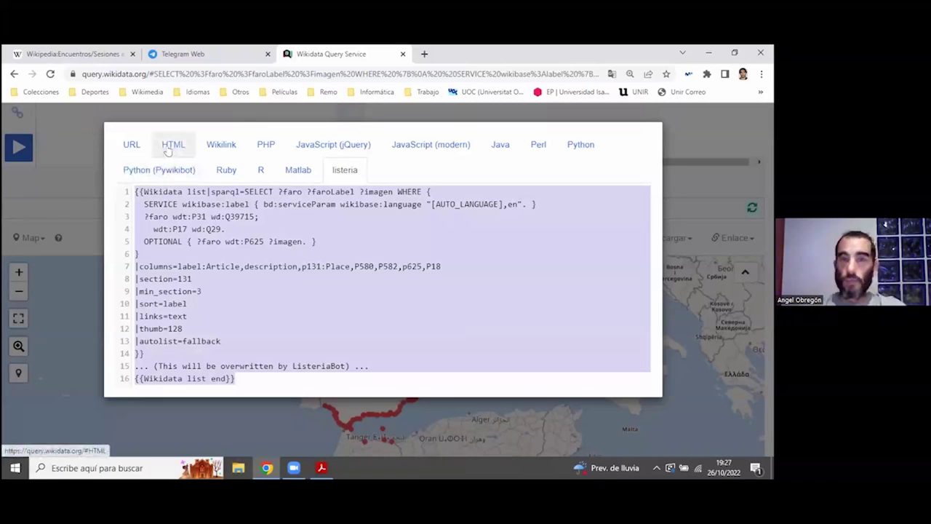
{"action": "left_click", "coordinate": [169, 149]}
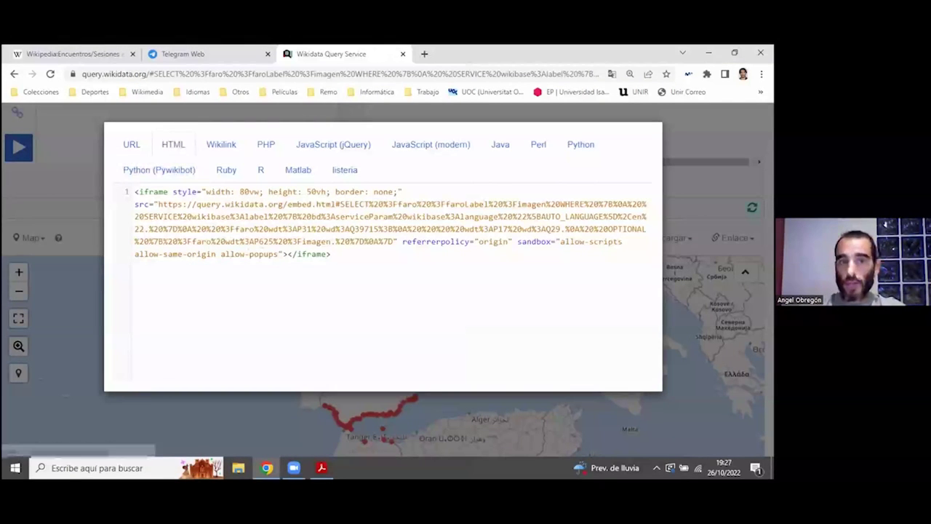
{"action": "left_click", "coordinate": [193, 280]}
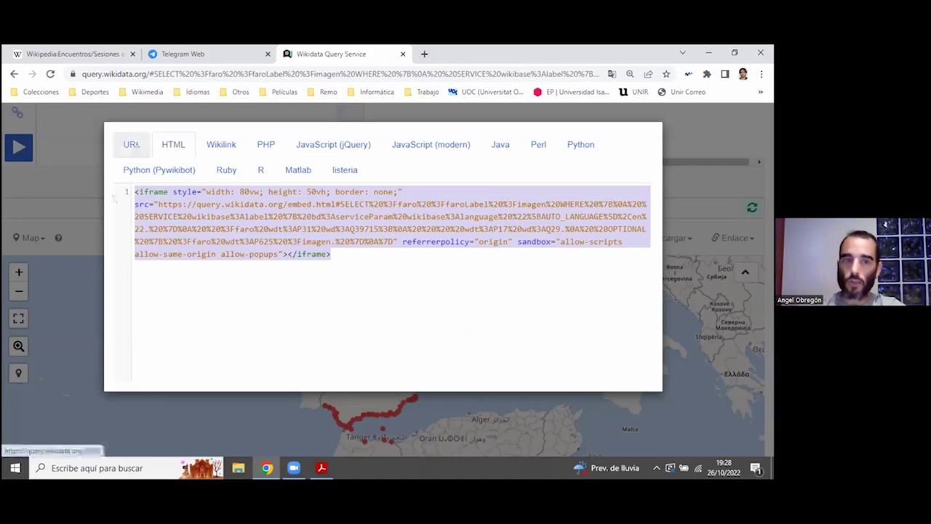
Step: Switch to the slide presentation and advance to the slide showing the download formats for a query
{"action": "key", "text": "alt+Tab"}
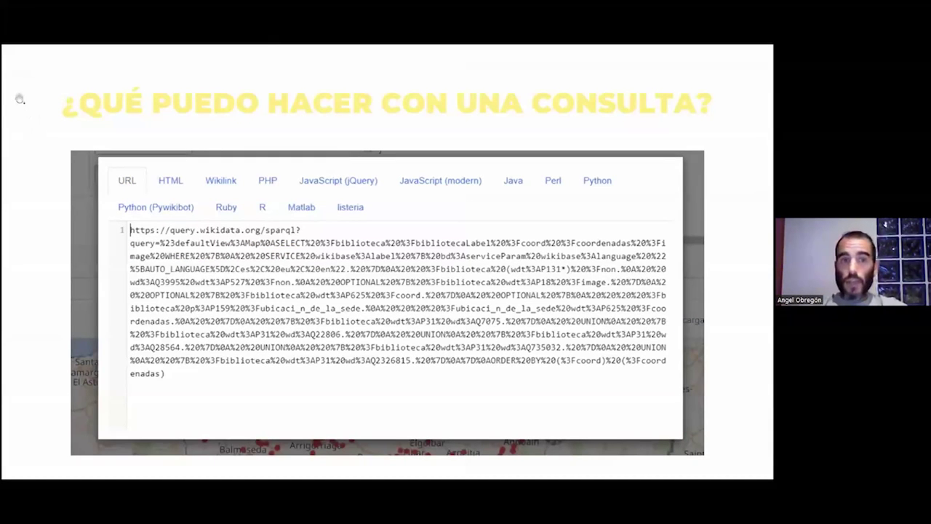
{"action": "key", "text": "Right"}
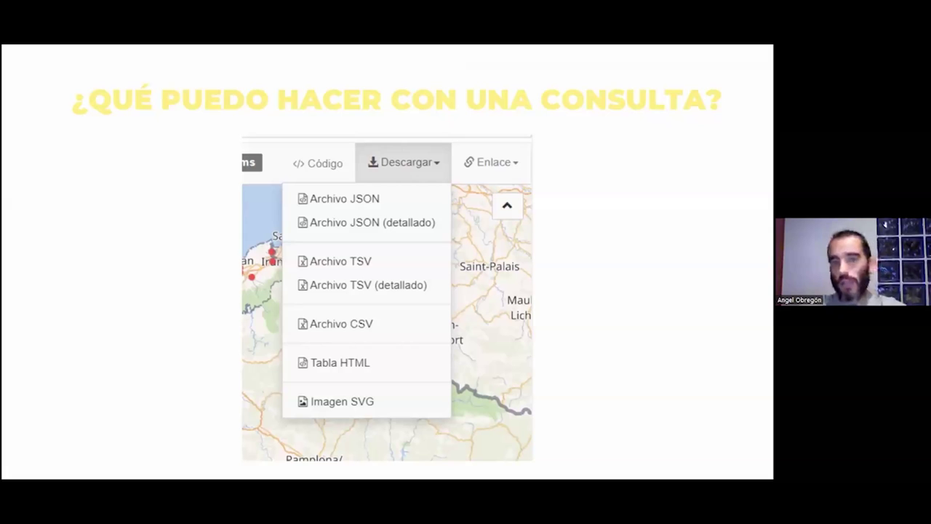
Step: Return to the query service in the browser, close the code export and show the available download formats
{"action": "key", "text": "alt+Tab"}
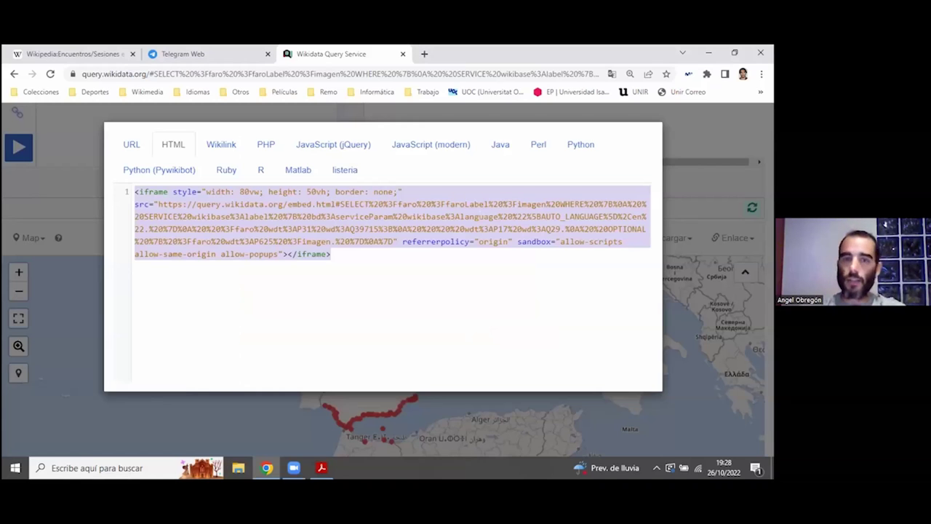
{"action": "left_click", "coordinate": [477, 116]}
{"action": "left_click", "coordinate": [643, 236]}
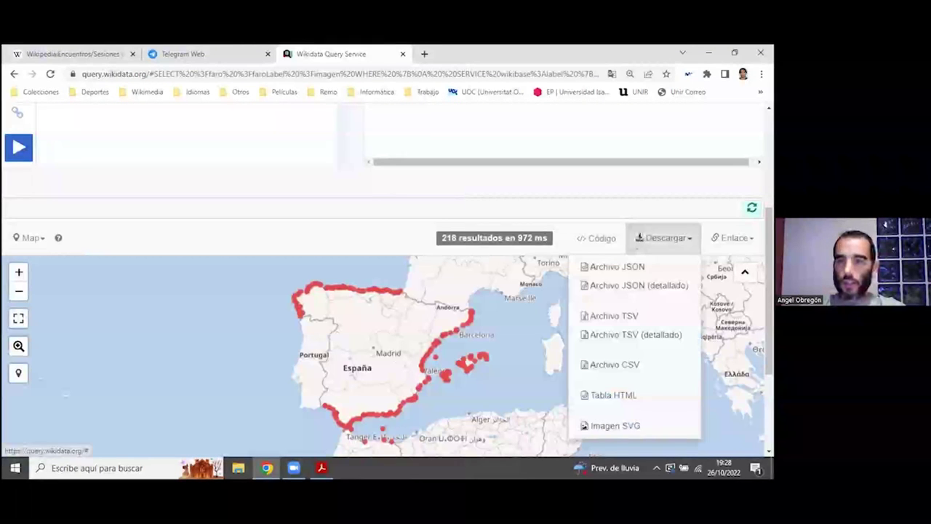
{"action": "scroll", "coordinate": [583, 187], "scroll_direction": "down", "scroll_amount": 1}
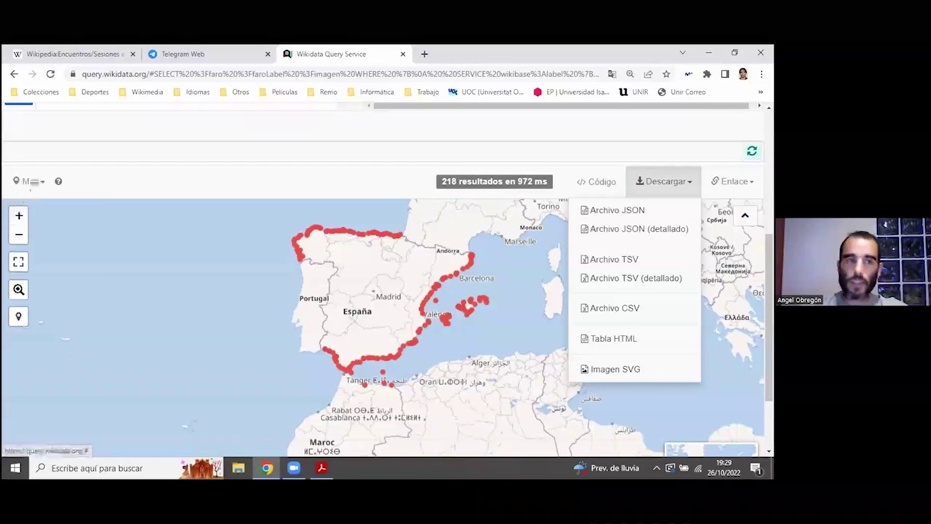
Step: Display the lighthouse results as a table and show the download formats for them
{"action": "left_click", "coordinate": [32, 182]}
{"action": "left_click", "coordinate": [29, 210]}
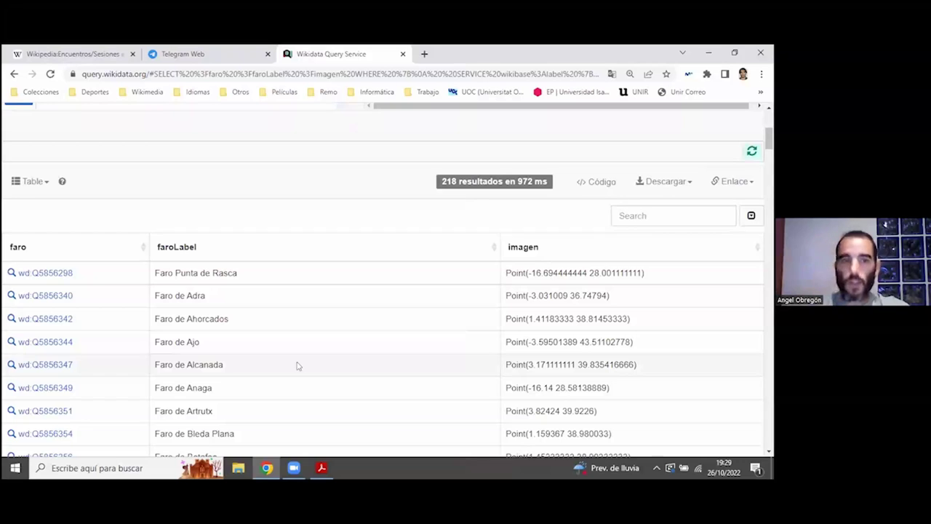
{"action": "left_click", "coordinate": [663, 181]}
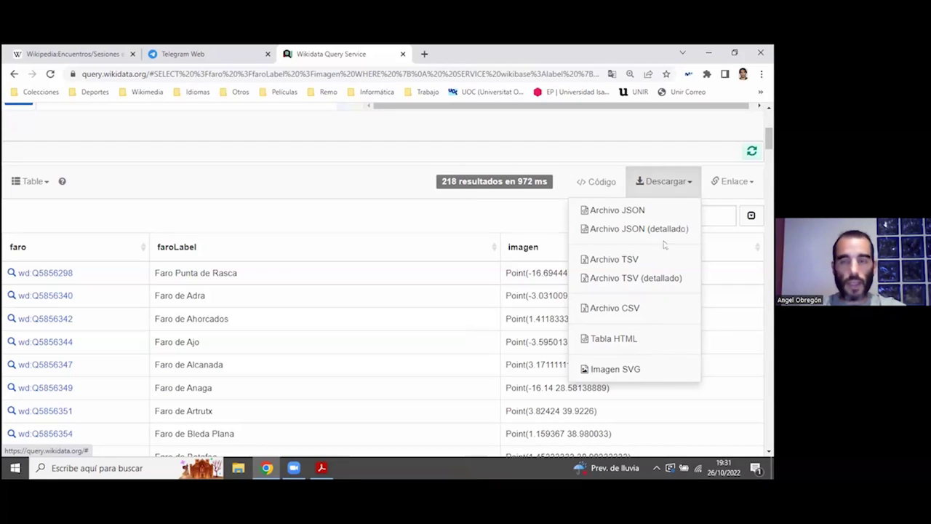
Step: Generate a short URL to the query result from the link options and select it
{"action": "left_click", "coordinate": [733, 187]}
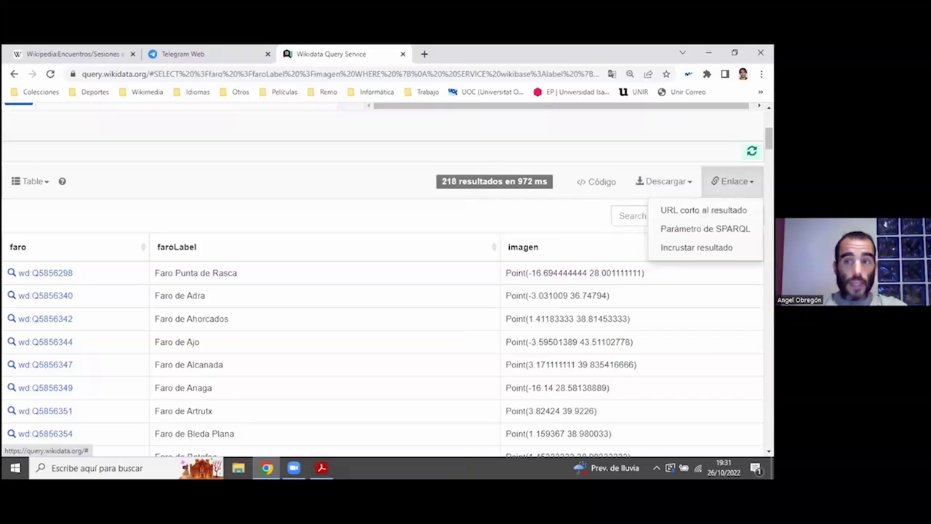
{"action": "left_click", "coordinate": [698, 212]}
{"action": "left_click_drag", "start_coordinate": [574, 210], "coordinate": [545, 209]}
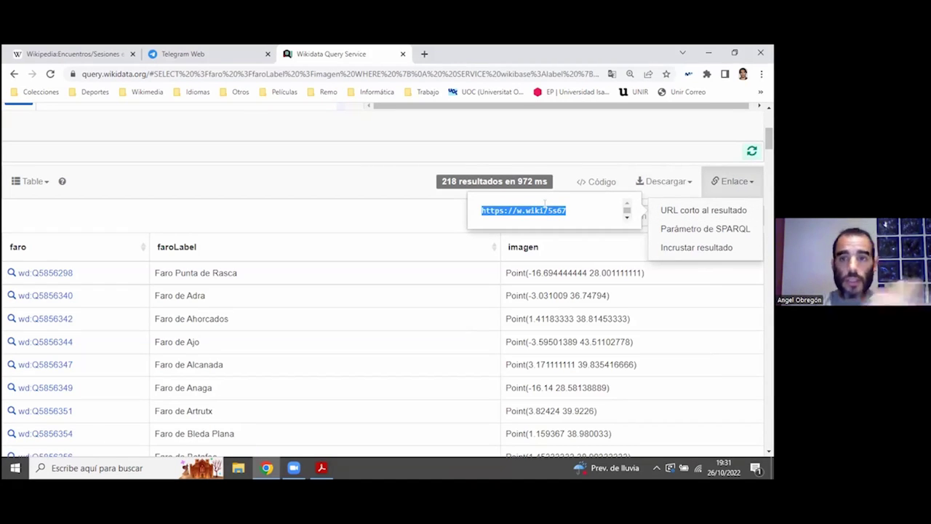
Step: Review the lighthouse query's filters and SPARQL code together with its table of results
{"action": "scroll", "coordinate": [385, 277], "scroll_direction": "up", "scroll_amount": 5}
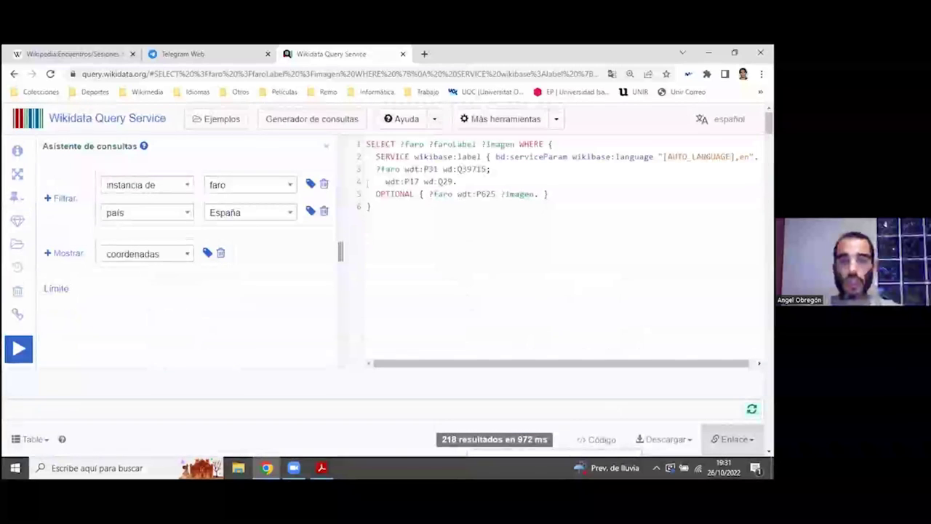
{"action": "scroll", "coordinate": [322, 315], "scroll_direction": "down", "scroll_amount": 5}
{"action": "scroll", "coordinate": [323, 316], "scroll_direction": "up", "scroll_amount": 5}
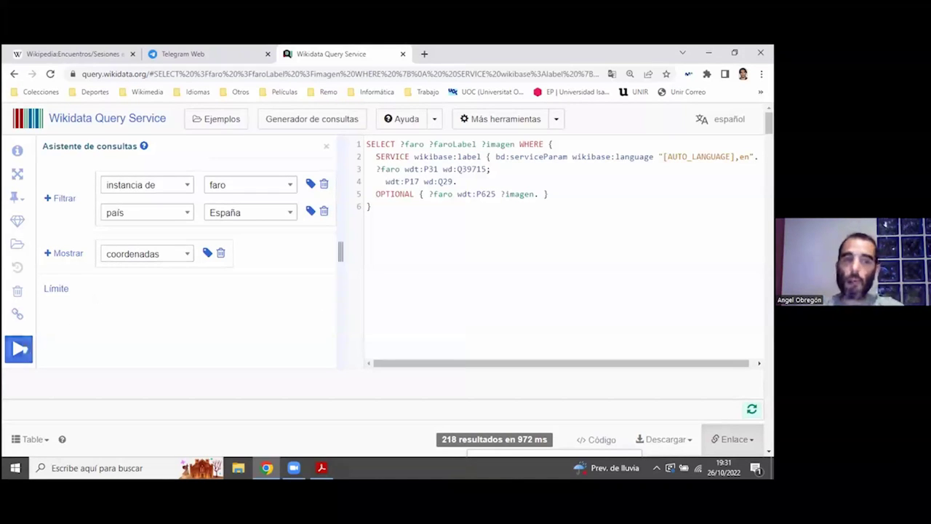
{"action": "scroll", "coordinate": [280, 281], "scroll_direction": "down", "scroll_amount": 3}
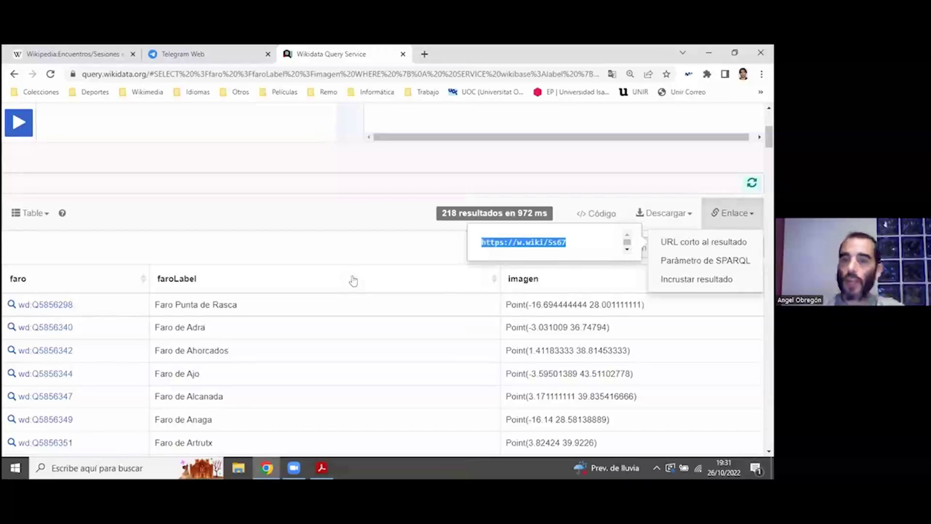
{"action": "scroll", "coordinate": [353, 280], "scroll_direction": "down", "scroll_amount": 3}
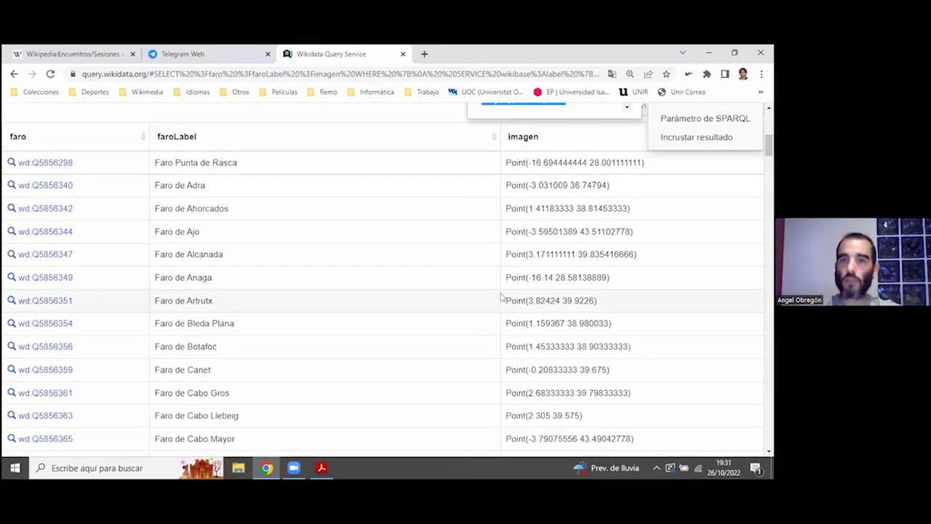
{"action": "scroll", "coordinate": [502, 298], "scroll_direction": "up", "scroll_amount": 3}
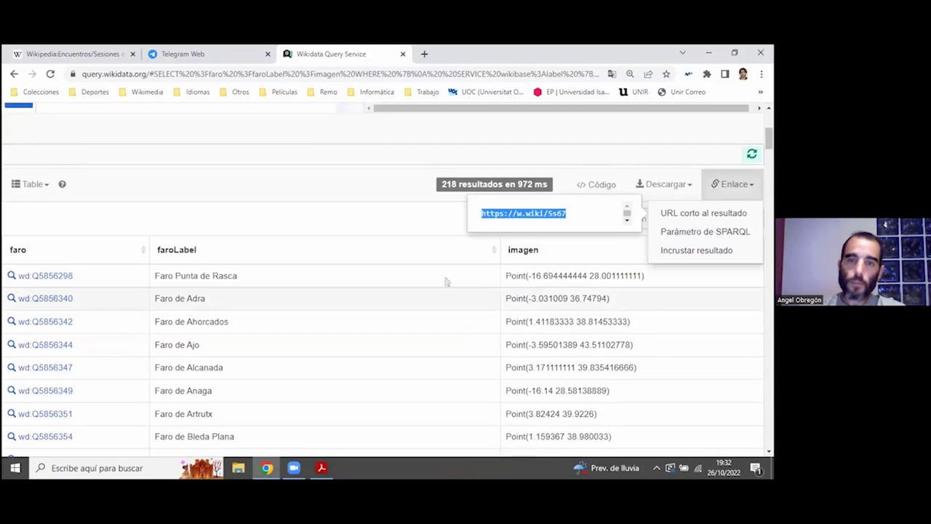
Step: Switch to the slide presentation, advance to the Utilidades slide and open its linked article, allowing the connection to data.cervantesvirtual.com
{"action": "key", "text": "alt+Tab"}
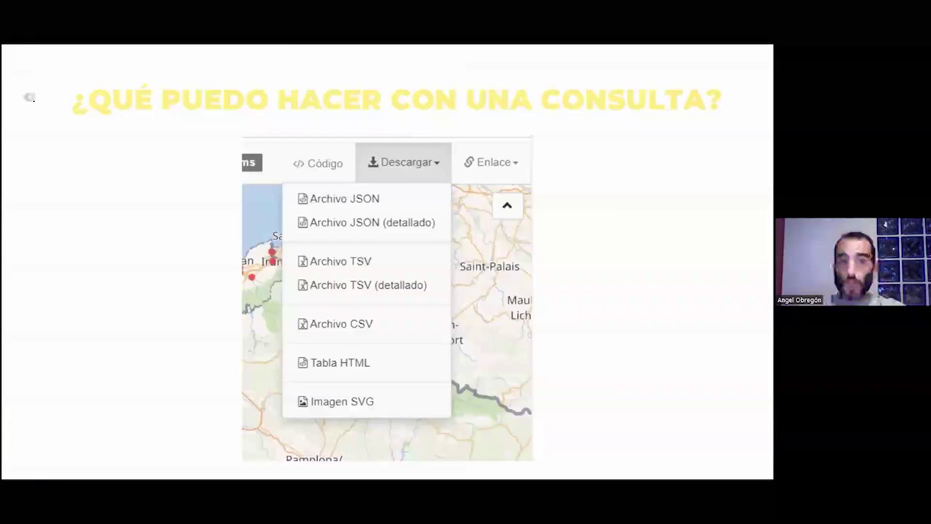
{"action": "key", "text": "Right"}
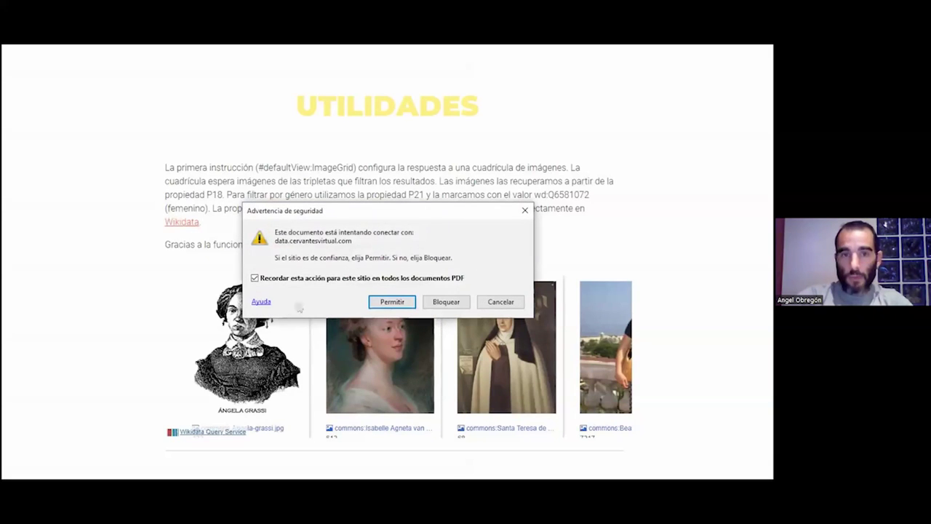
{"action": "left_click", "coordinate": [382, 301]}
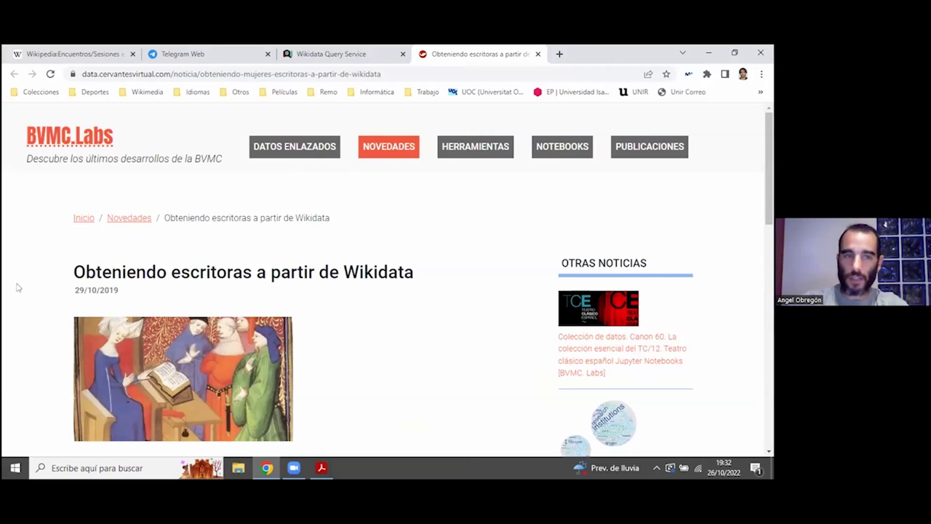
Step: Examine the SPARQL query in the article on women writers, highlighting the whole code and its P2799 condition
{"action": "scroll", "coordinate": [18, 287], "scroll_direction": "down", "scroll_amount": 4}
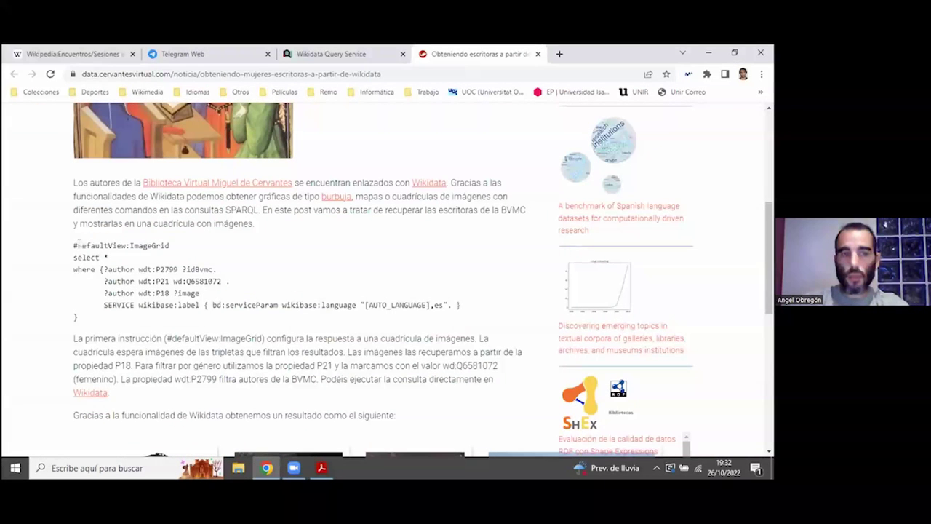
{"action": "left_click_drag", "start_coordinate": [75, 245], "coordinate": [125, 320]}
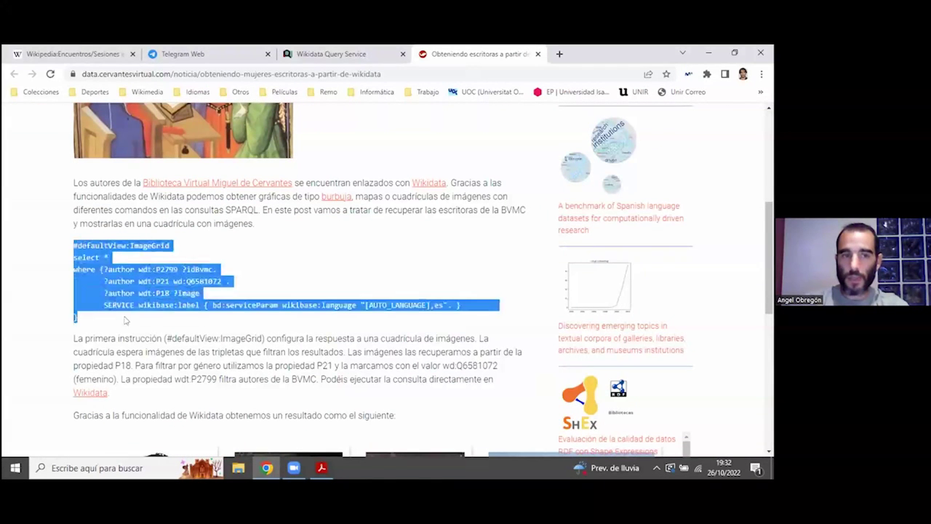
{"action": "left_click", "coordinate": [126, 320]}
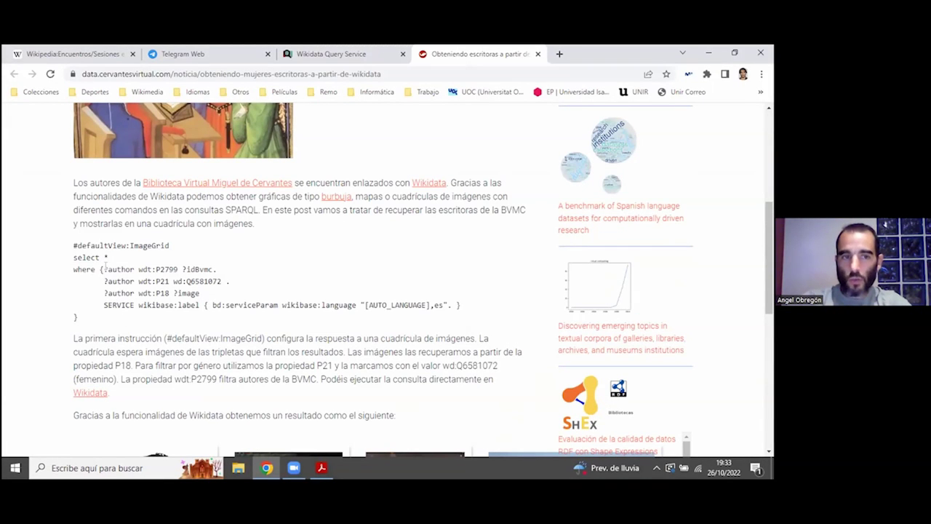
{"action": "left_click_drag", "start_coordinate": [102, 269], "coordinate": [212, 264]}
{"action": "left_click", "coordinate": [216, 274]}
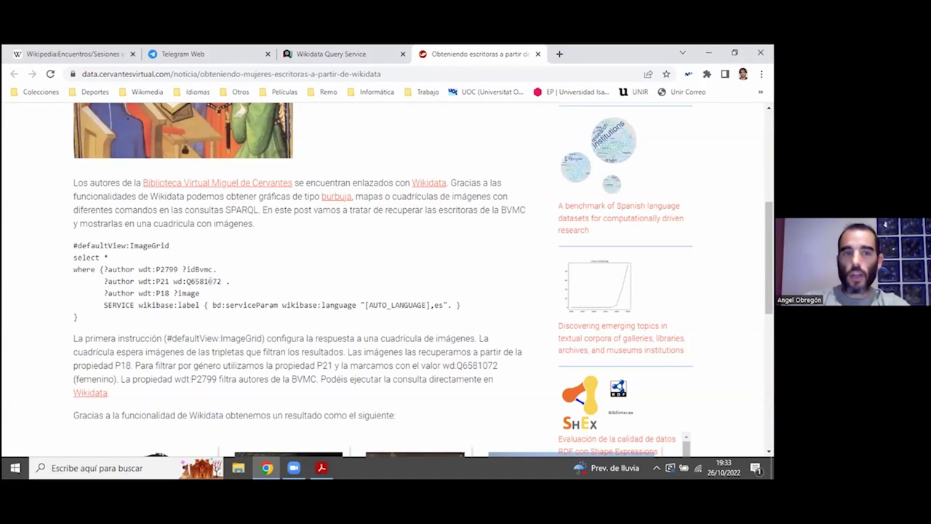
Step: Highlight "escritoras" in the article title and the defaultView:ImageGrid instruction in its SPARQL query
{"action": "scroll", "coordinate": [196, 278], "scroll_direction": "up", "scroll_amount": 3}
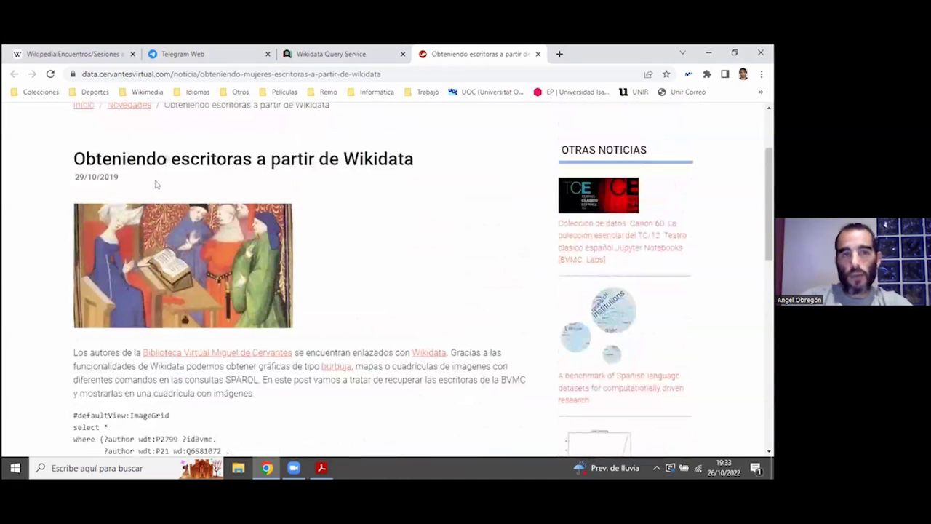
{"action": "left_click_drag", "start_coordinate": [172, 158], "coordinate": [252, 159]}
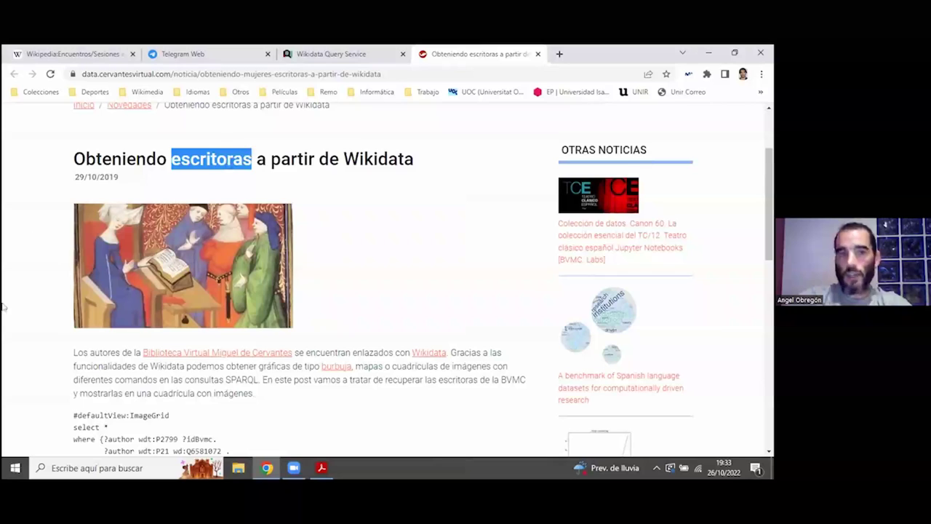
{"action": "scroll", "coordinate": [3, 305], "scroll_direction": "down", "scroll_amount": 5}
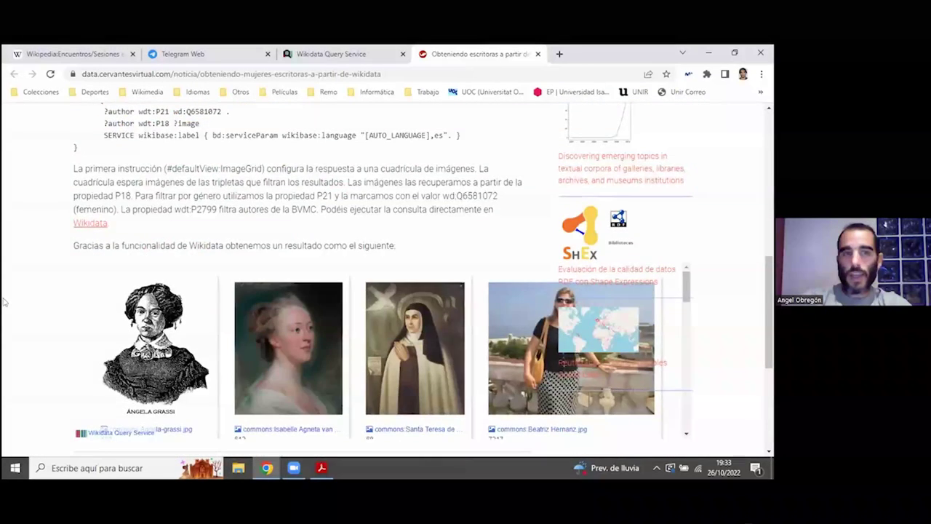
{"action": "scroll", "coordinate": [3, 302], "scroll_direction": "up", "scroll_amount": 2}
{"action": "left_click_drag", "start_coordinate": [74, 189], "coordinate": [168, 189]}
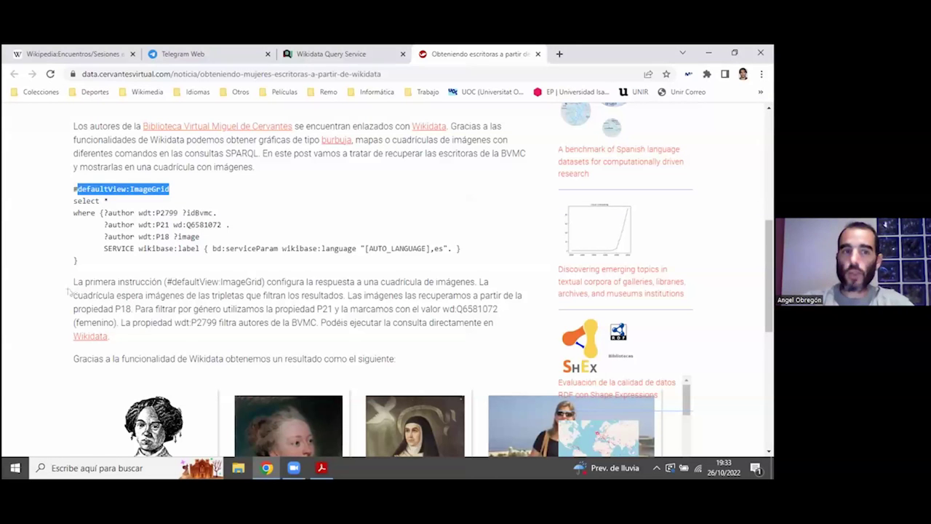
Step: Browse the embedded image grid of women writers produced by the article's Wikidata query
{"action": "scroll", "coordinate": [62, 294], "scroll_direction": "down", "scroll_amount": 3}
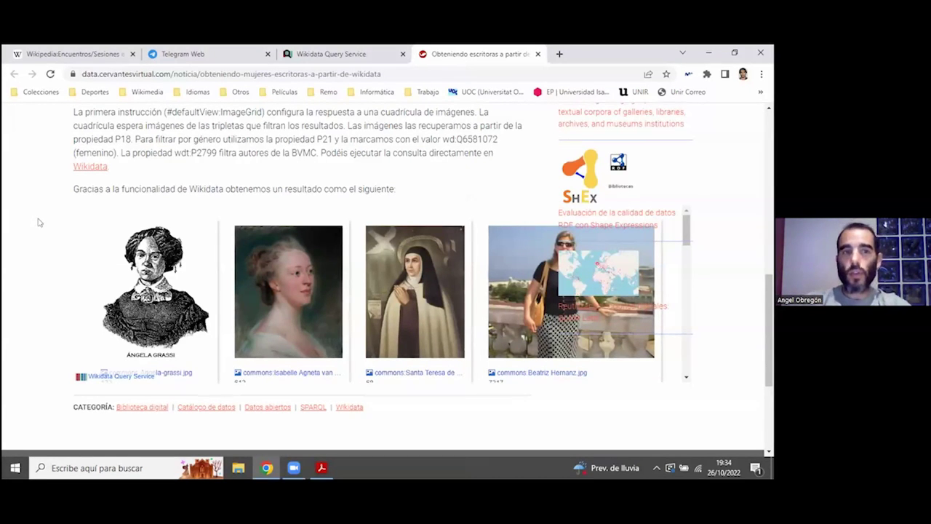
{"action": "scroll", "coordinate": [39, 223], "scroll_direction": "up", "scroll_amount": 2}
{"action": "scroll", "coordinate": [40, 222], "scroll_direction": "down", "scroll_amount": 2}
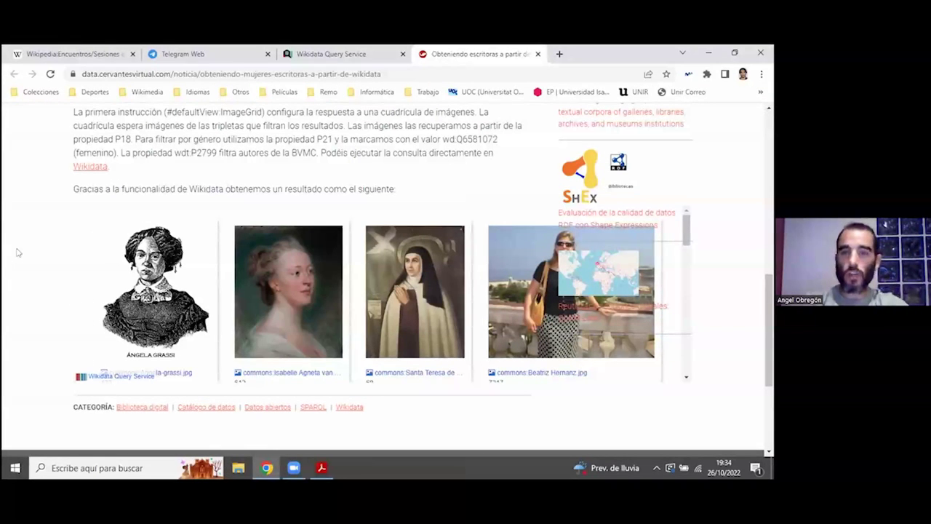
{"action": "scroll", "coordinate": [248, 249], "scroll_direction": "down", "scroll_amount": 2}
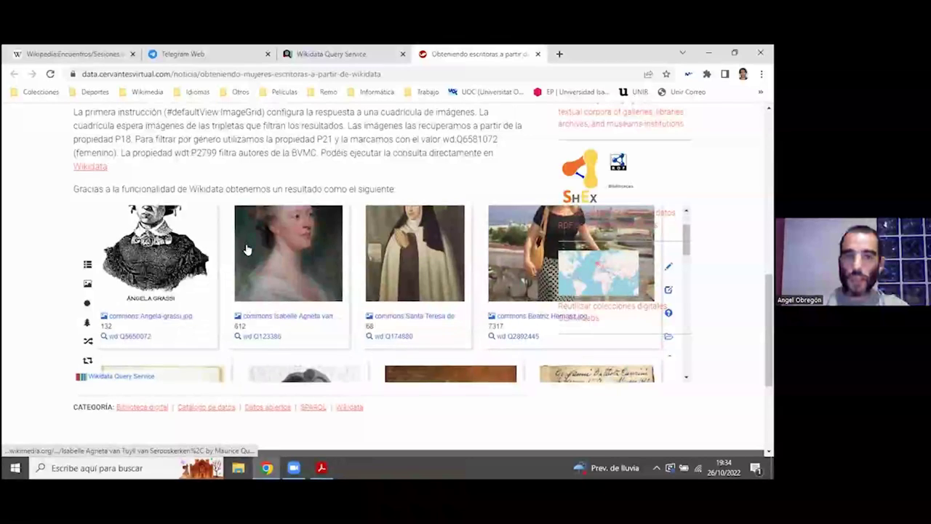
{"action": "scroll", "coordinate": [247, 249], "scroll_direction": "down", "scroll_amount": 2}
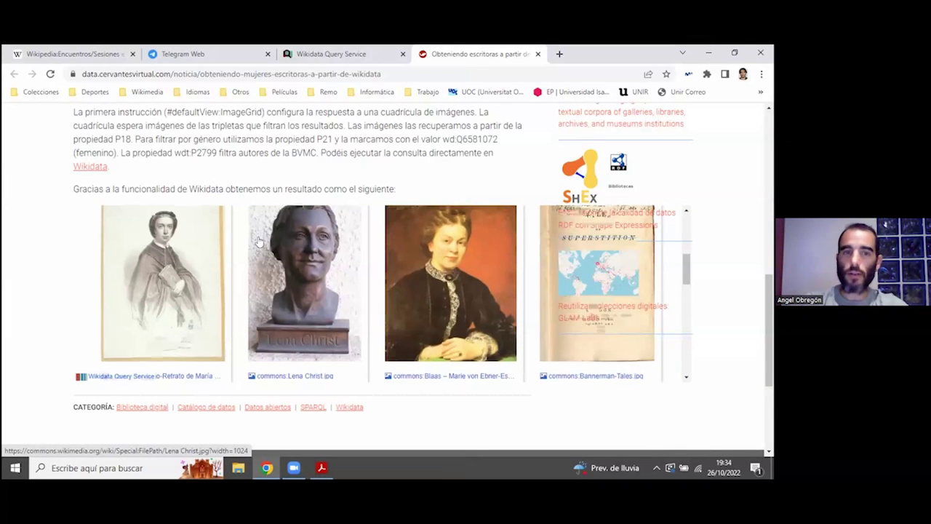
Step: Look further through the women writers' portraits in the article's embedded Wikidata image grid
{"action": "scroll", "coordinate": [258, 241], "scroll_direction": "down", "scroll_amount": 3}
{"action": "scroll", "coordinate": [266, 291], "scroll_direction": "down", "scroll_amount": 3}
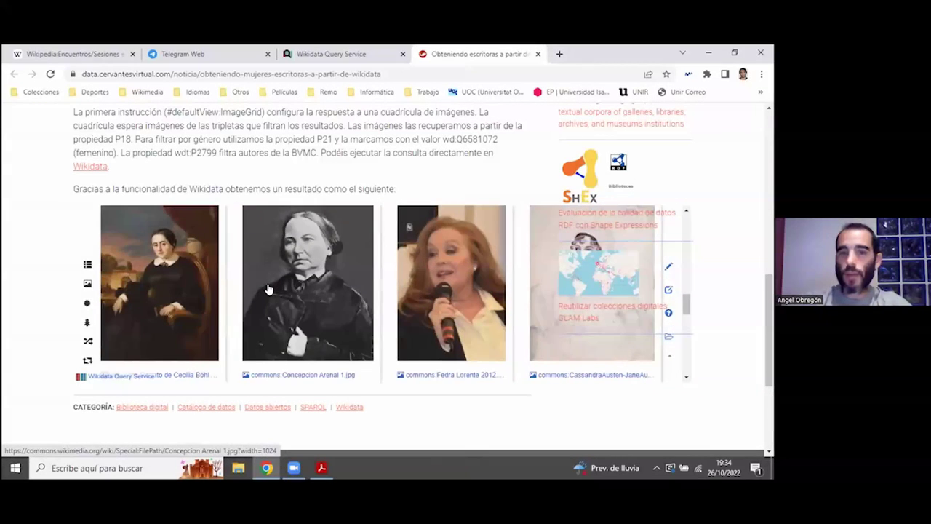
{"action": "scroll", "coordinate": [267, 290], "scroll_direction": "down", "scroll_amount": 3}
{"action": "scroll", "coordinate": [267, 290], "scroll_direction": "down", "scroll_amount": 2}
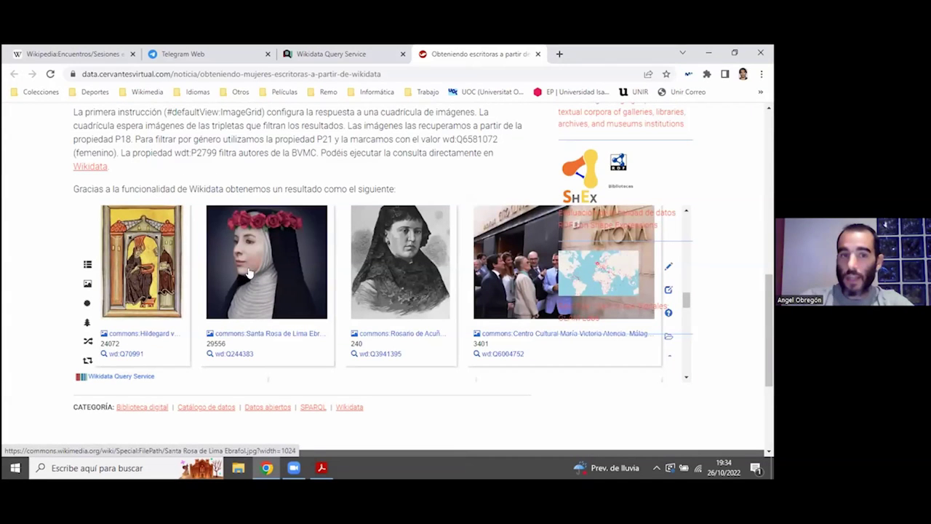
{"action": "scroll", "coordinate": [251, 270], "scroll_direction": "down", "scroll_amount": 2}
{"action": "scroll", "coordinate": [250, 272], "scroll_direction": "down", "scroll_amount": 4}
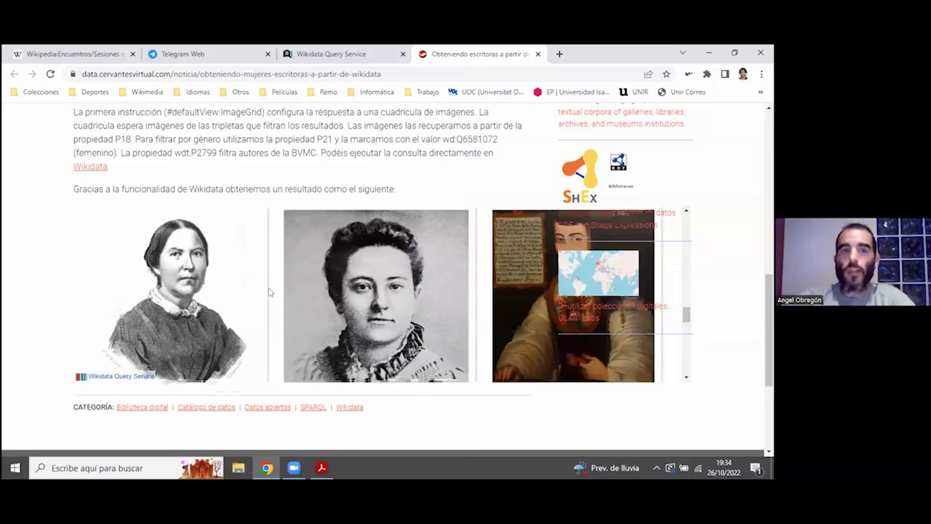
{"action": "scroll", "coordinate": [269, 292], "scroll_direction": "down", "scroll_amount": 3}
{"action": "scroll", "coordinate": [269, 295], "scroll_direction": "down", "scroll_amount": 5}
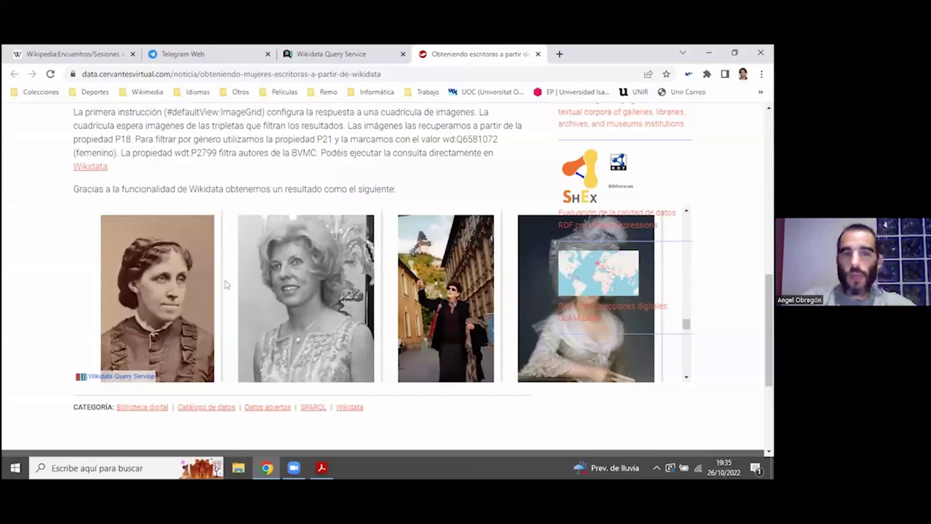
{"action": "scroll", "coordinate": [227, 288], "scroll_direction": "down", "scroll_amount": 5}
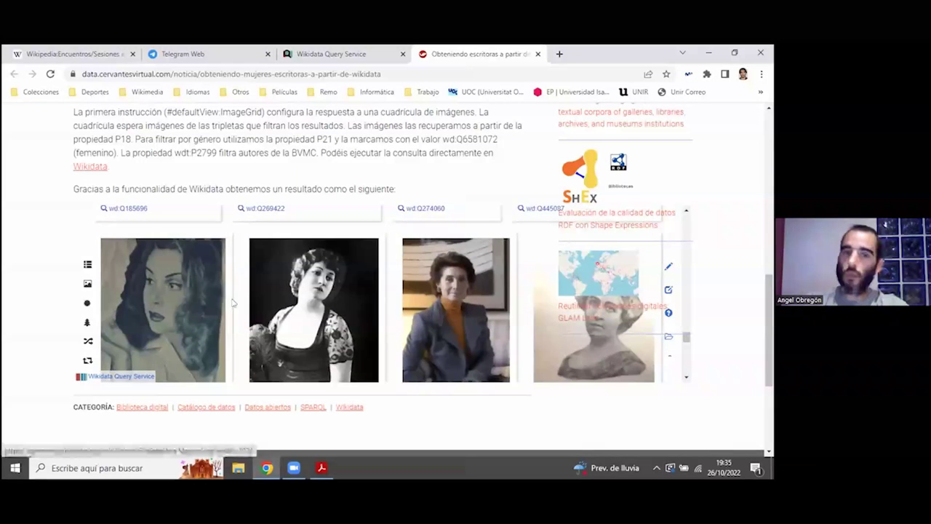
{"action": "scroll", "coordinate": [233, 302], "scroll_direction": "down", "scroll_amount": 1}
{"action": "scroll", "coordinate": [234, 304], "scroll_direction": "up", "scroll_amount": 1}
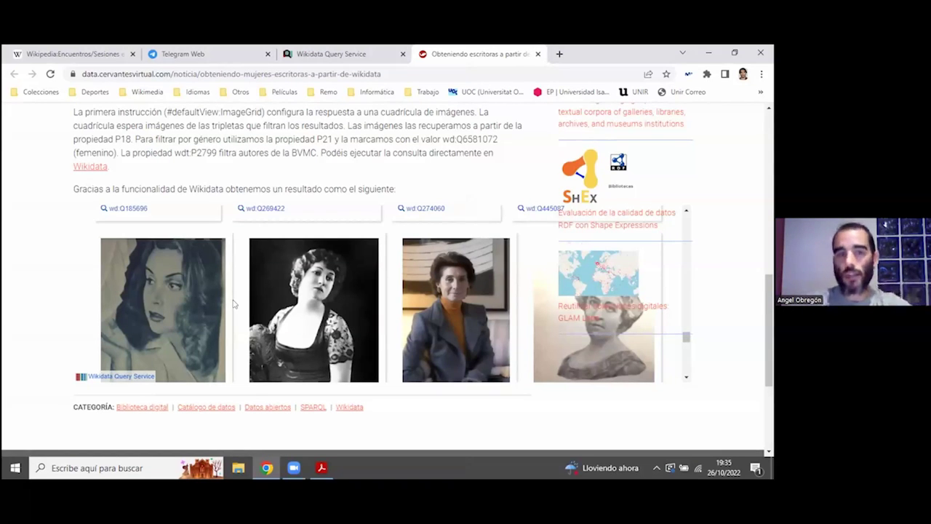
{"action": "scroll", "coordinate": [234, 304], "scroll_direction": "down", "scroll_amount": 10}
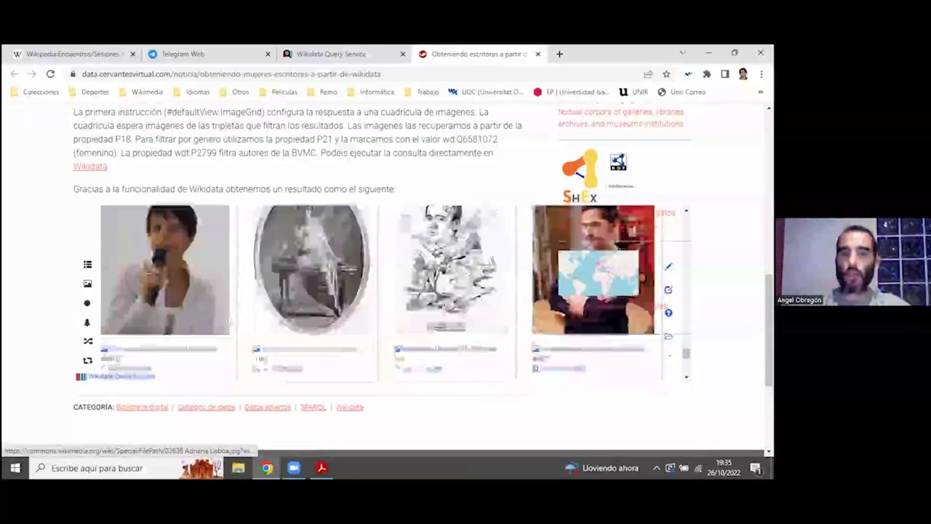
{"action": "scroll", "coordinate": [226, 325], "scroll_direction": "up", "scroll_amount": 2}
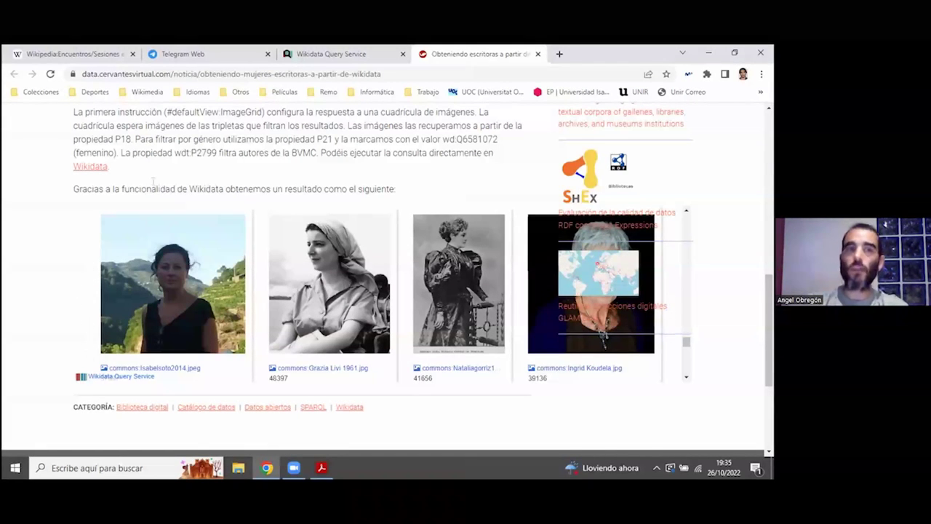
Step: Switch to the slide presentation, advance to the map of relevant Spaniards and view the map in its linked ABC article
{"action": "key", "text": "alt+Tab"}
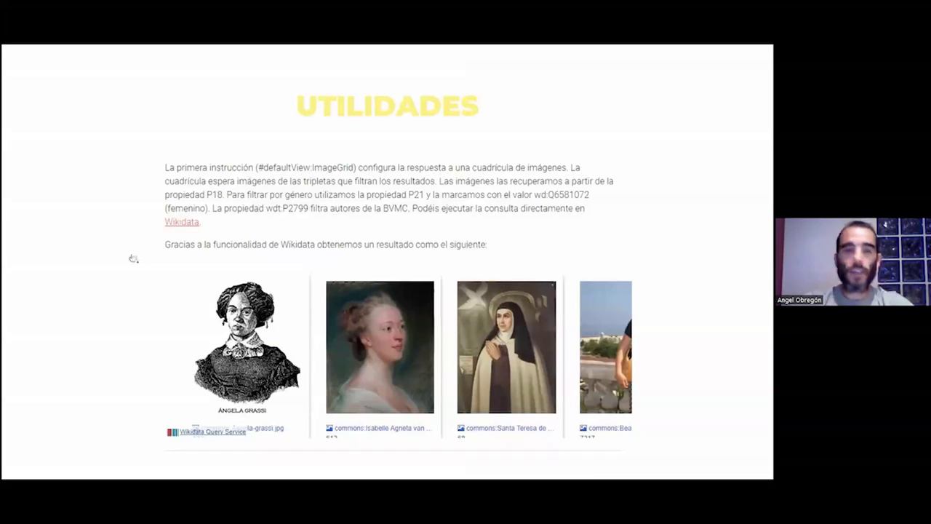
{"action": "key", "text": "Right"}
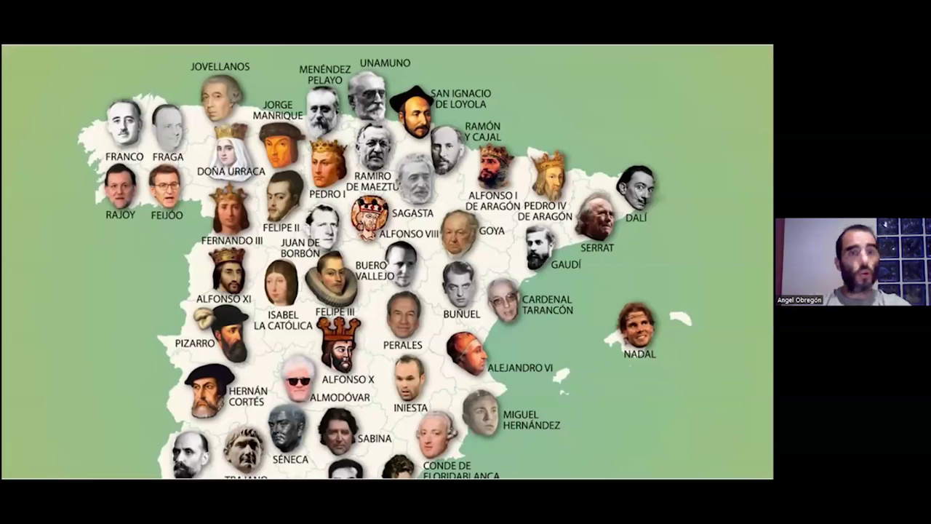
{"action": "left_click", "coordinate": [317, 285]}
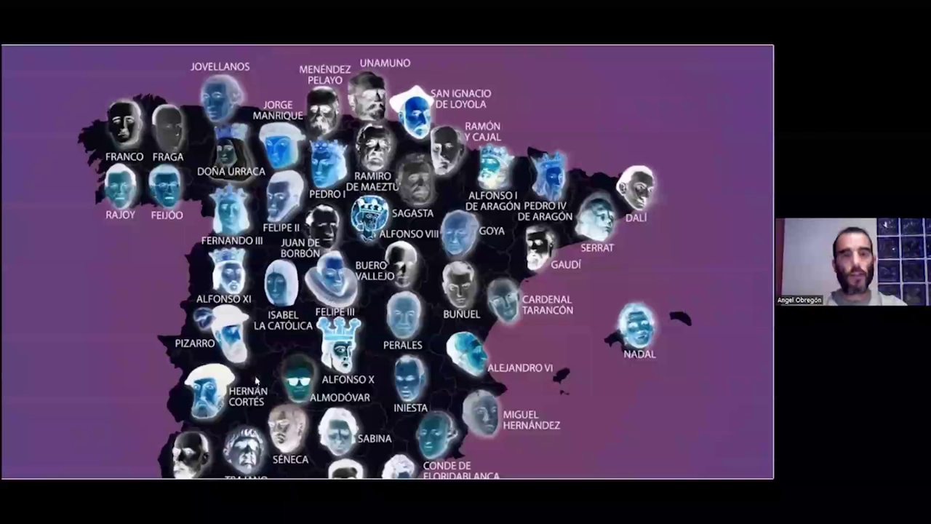
{"action": "key", "text": "Return"}
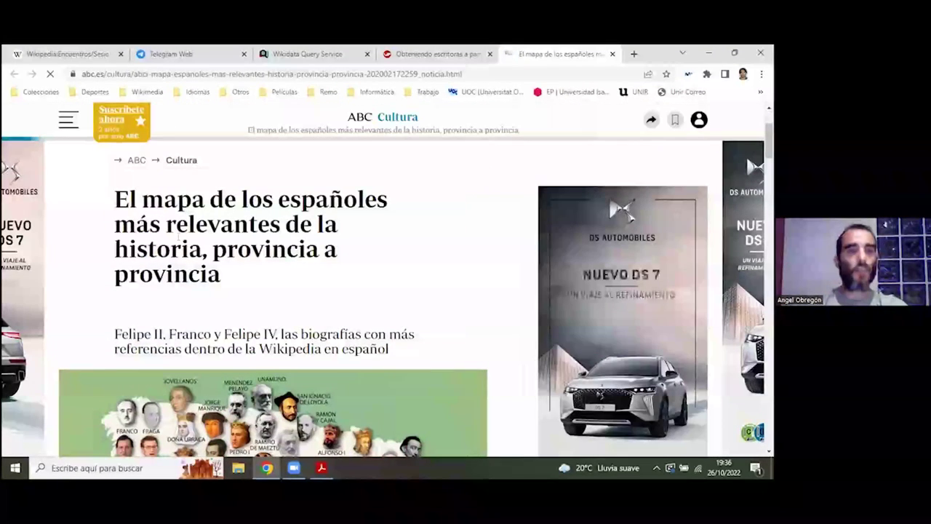
{"action": "scroll", "coordinate": [181, 225], "scroll_direction": "down", "scroll_amount": 3}
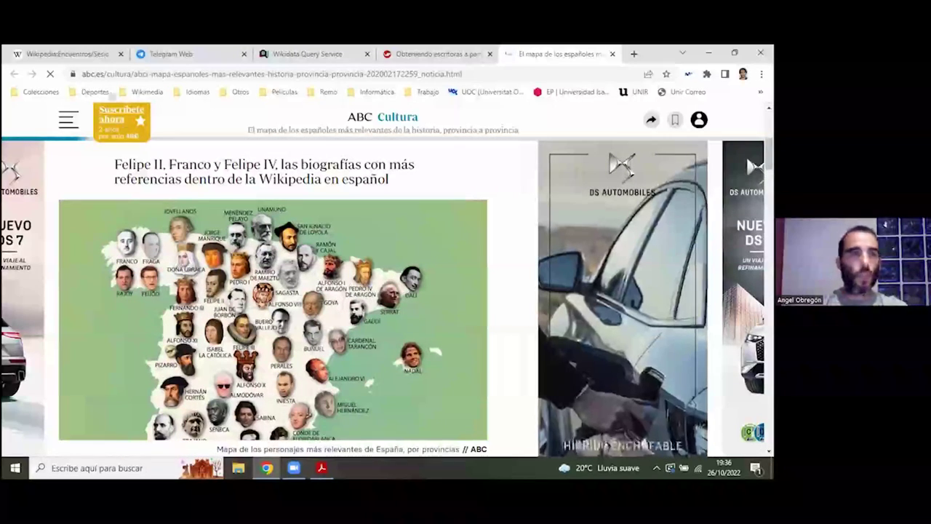
{"action": "scroll", "coordinate": [272, 291], "scroll_direction": "down", "scroll_amount": 1}
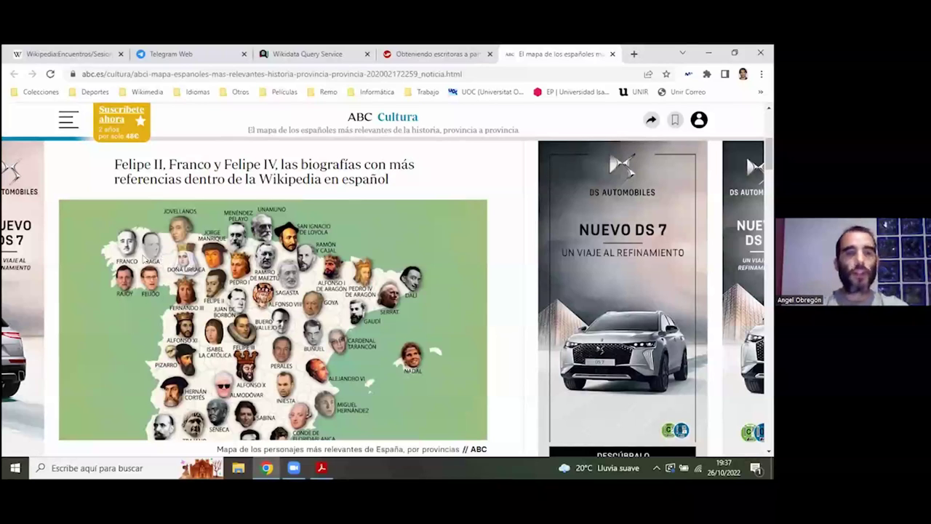
{"action": "scroll", "coordinate": [143, 257], "scroll_direction": "down", "scroll_amount": 1}
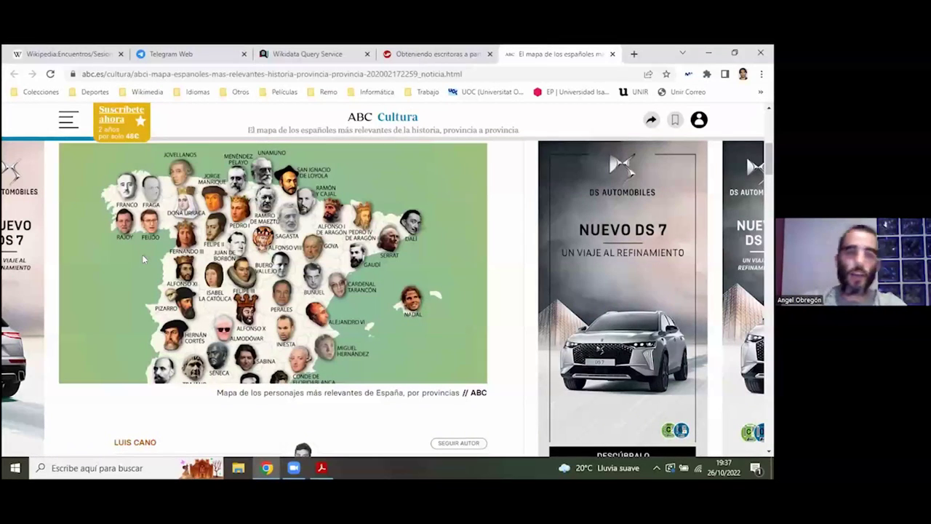
Step: Return to the slides, advance to the map of the most relevant Spanish women and view its linked Maldita.es article
{"action": "left_click", "coordinate": [144, 258]}
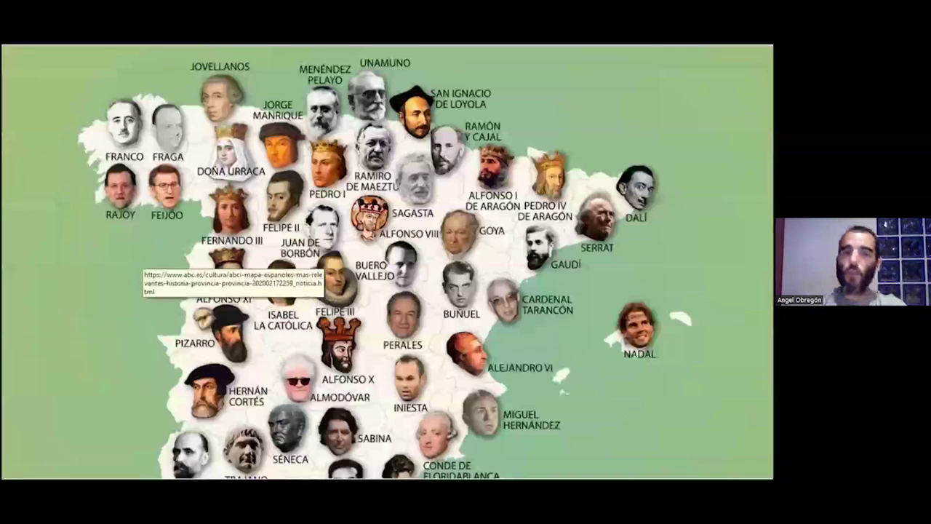
{"action": "left_click", "coordinate": [143, 261]}
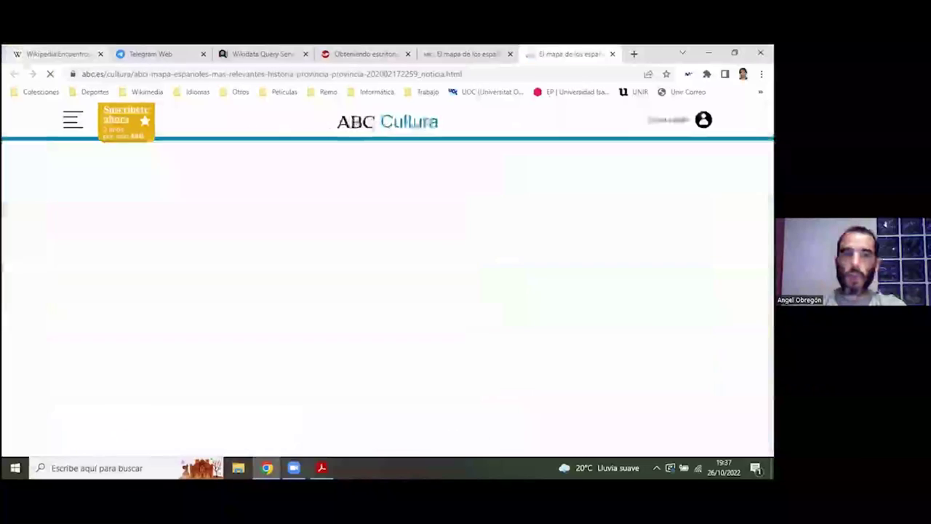
{"action": "key", "text": "ctrl+w"}
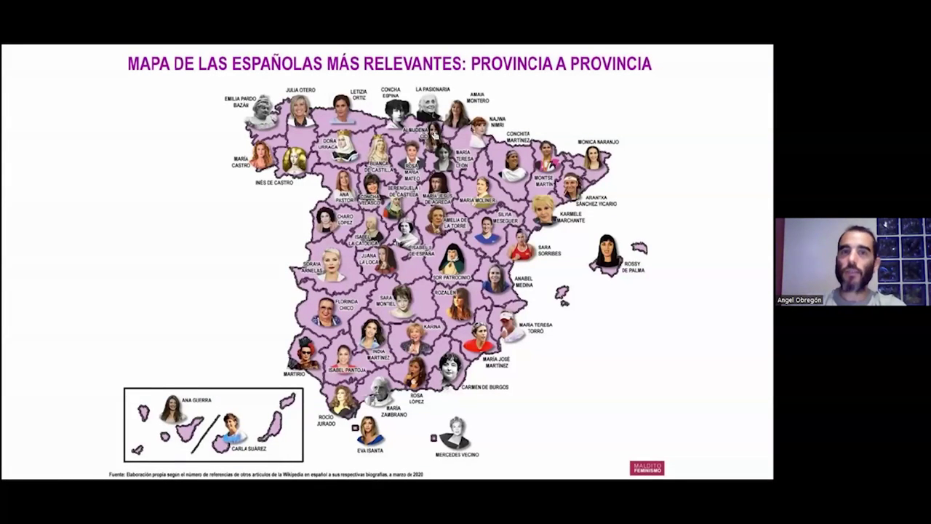
{"action": "left_click", "coordinate": [401, 240]}
{"action": "left_click", "coordinate": [393, 298]}
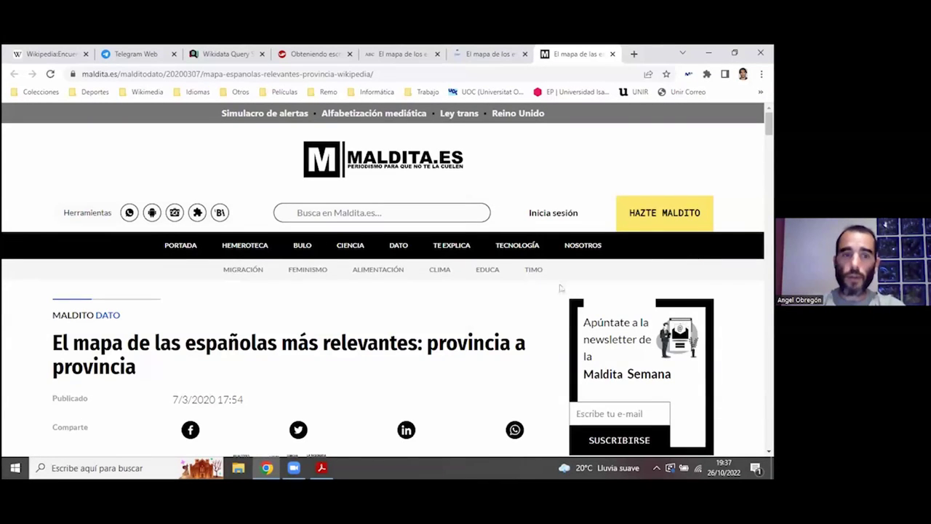
{"action": "scroll", "coordinate": [509, 291], "scroll_direction": "down", "scroll_amount": 3}
{"action": "scroll", "coordinate": [474, 293], "scroll_direction": "up", "scroll_amount": 1}
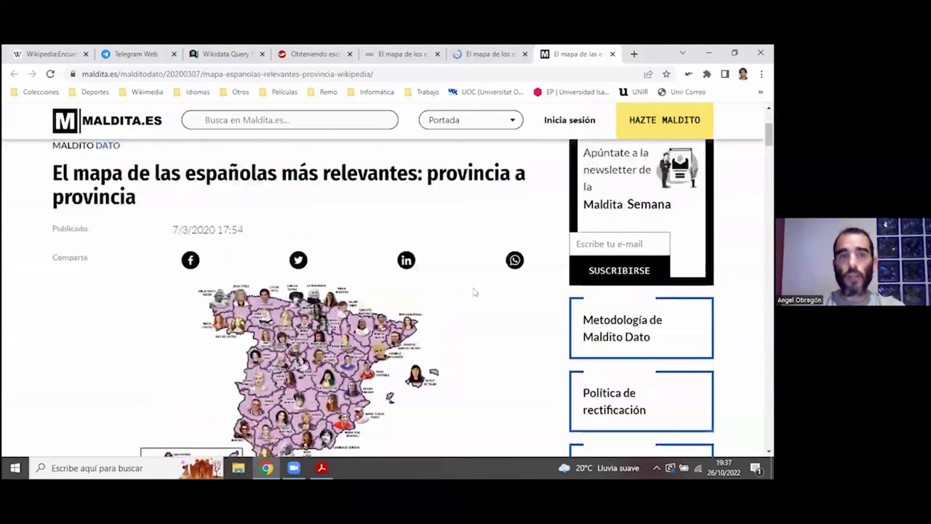
{"action": "scroll", "coordinate": [474, 291], "scroll_direction": "down", "scroll_amount": 1}
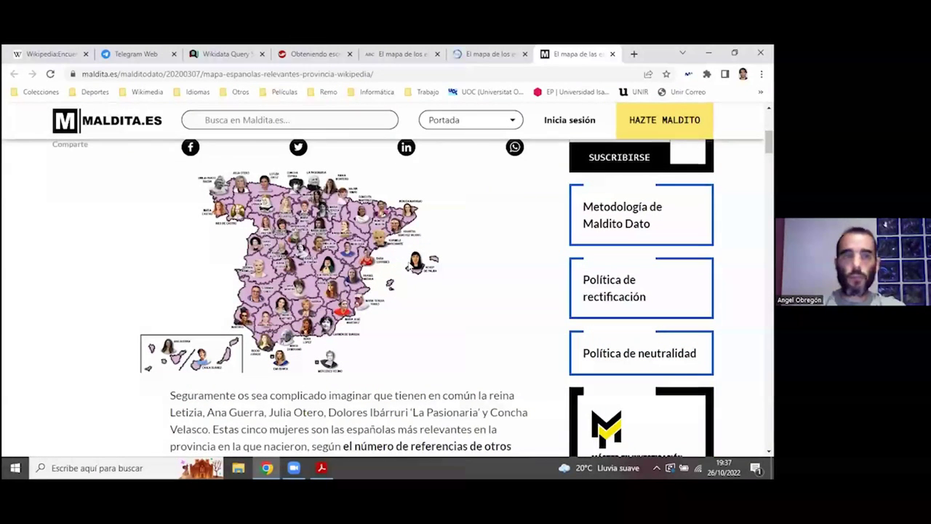
Step: Return to the slides, advance to the map of the most relevant LGTBIQ+ people and open its linked Maldita.es article
{"action": "key", "text": "alt+Tab"}
{"action": "key", "text": "Right"}
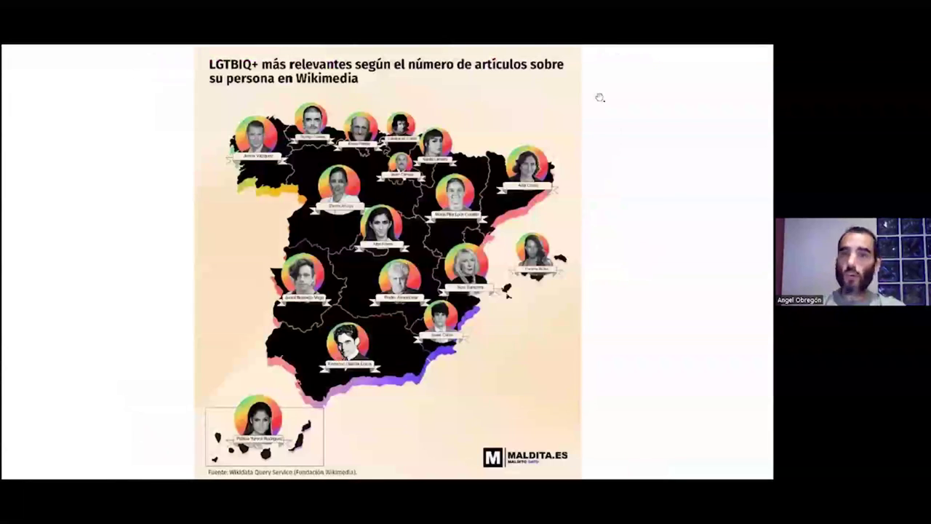
{"action": "key", "text": "alt+Tab"}
{"action": "key", "text": "ctrl+Tab"}
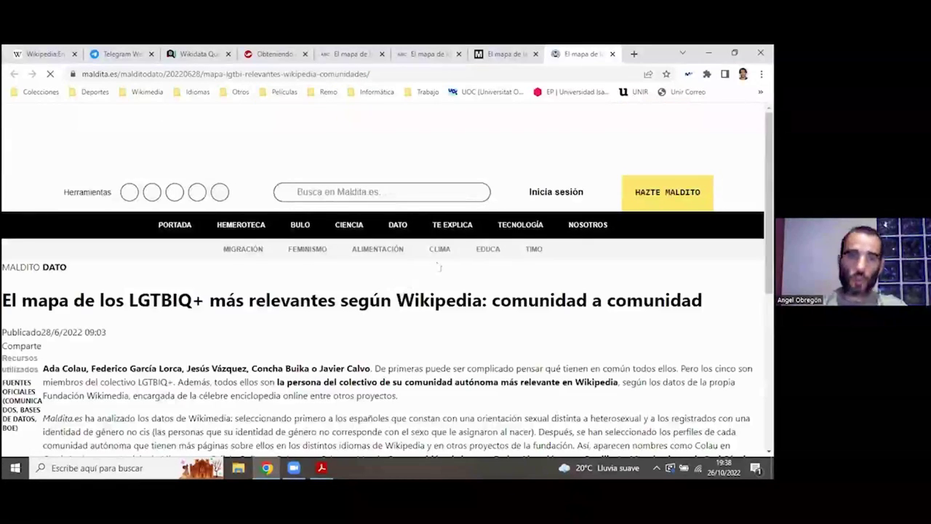
Step: Compare the article's LGTBIQ+ maps based on the number of Wikimedia articles and the number of references in Wikipedia
{"action": "scroll", "coordinate": [448, 276], "scroll_direction": "down", "scroll_amount": 3}
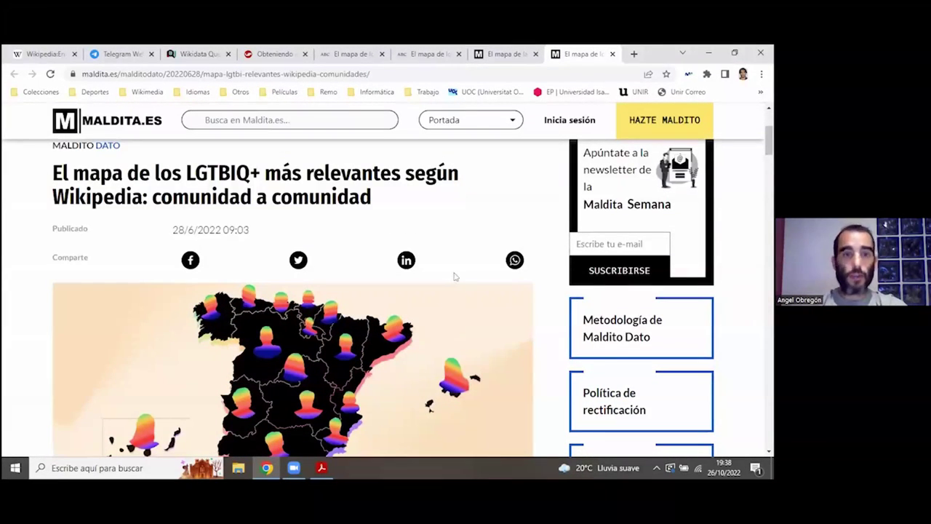
{"action": "scroll", "coordinate": [454, 276], "scroll_direction": "down", "scroll_amount": 1}
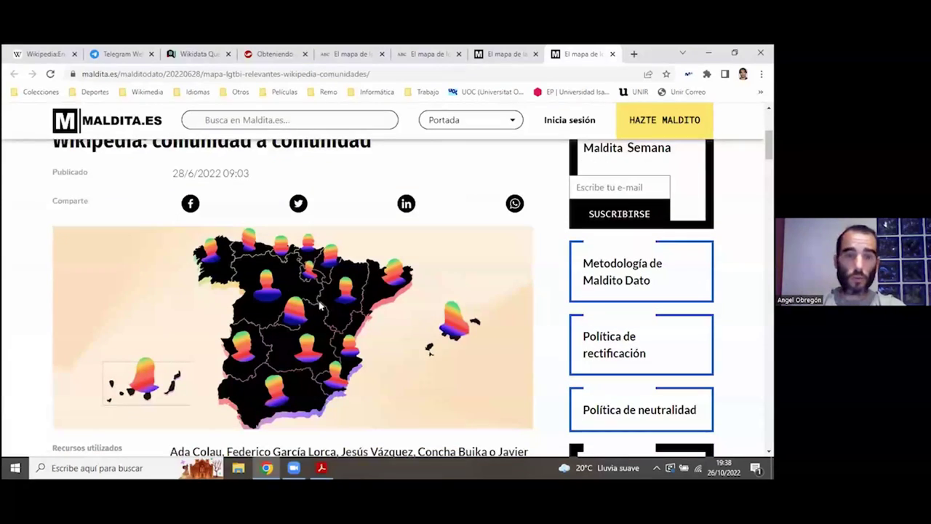
{"action": "scroll", "coordinate": [247, 291], "scroll_direction": "down", "scroll_amount": 5}
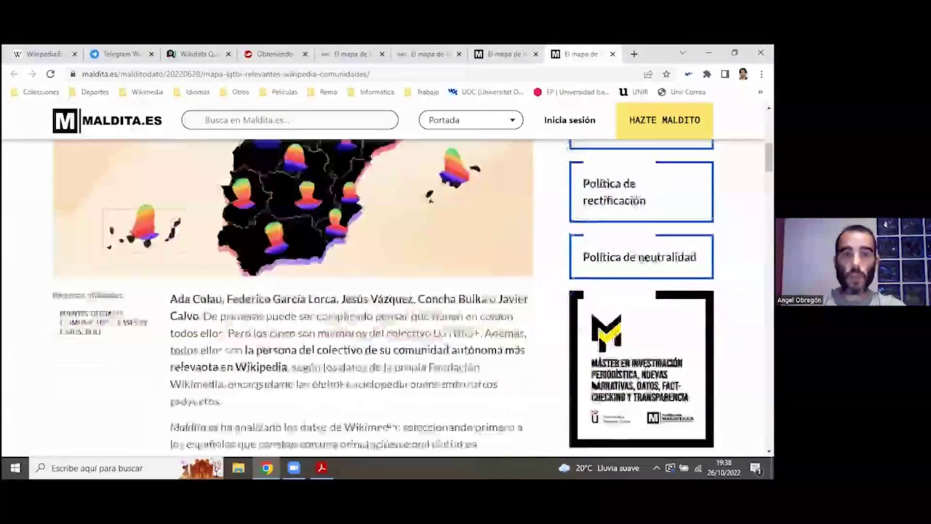
{"action": "scroll", "coordinate": [270, 277], "scroll_direction": "down", "scroll_amount": 4}
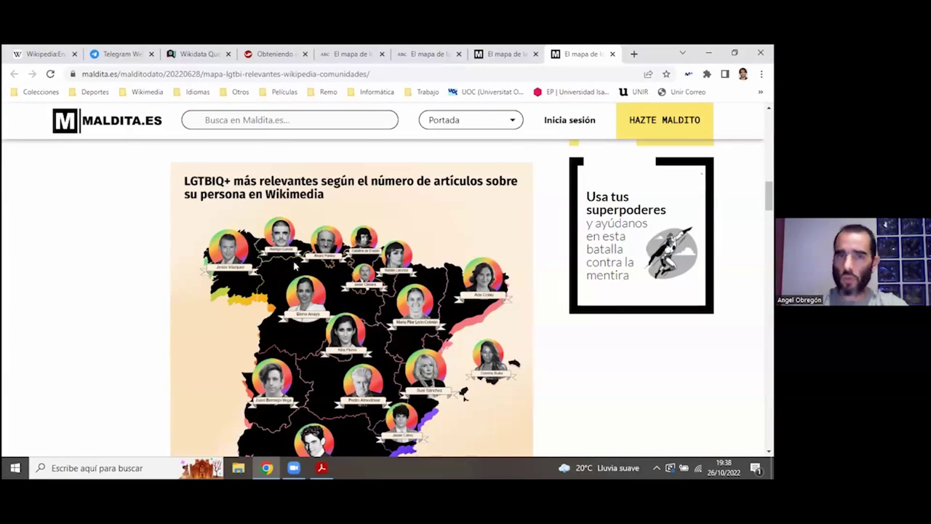
{"action": "scroll", "coordinate": [298, 266], "scroll_direction": "down", "scroll_amount": 8}
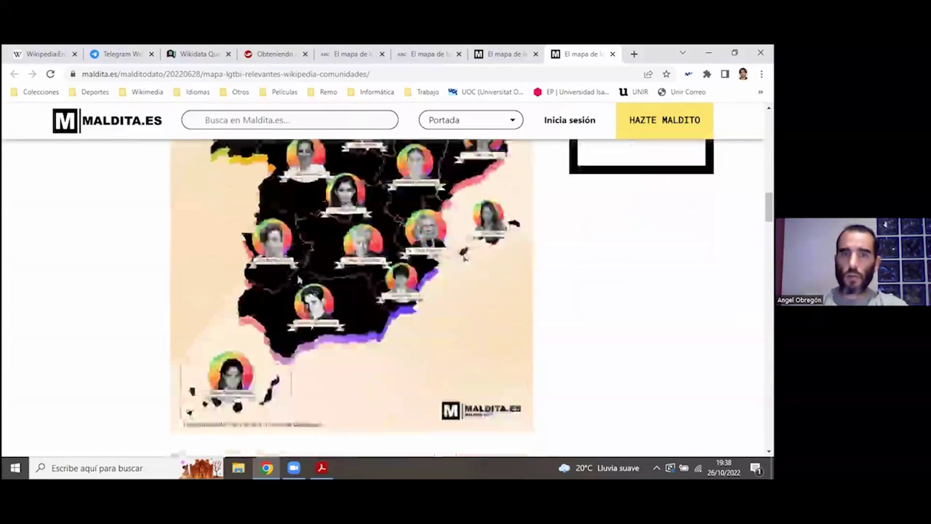
{"action": "scroll", "coordinate": [300, 280], "scroll_direction": "down", "scroll_amount": 5}
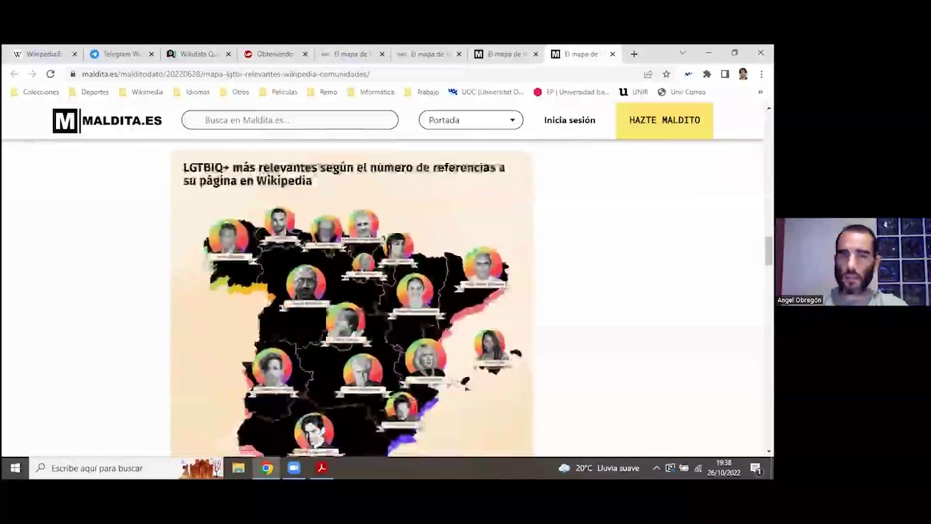
{"action": "scroll", "coordinate": [299, 280], "scroll_direction": "up", "scroll_amount": 4}
{"action": "scroll", "coordinate": [300, 280], "scroll_direction": "up", "scroll_amount": 1}
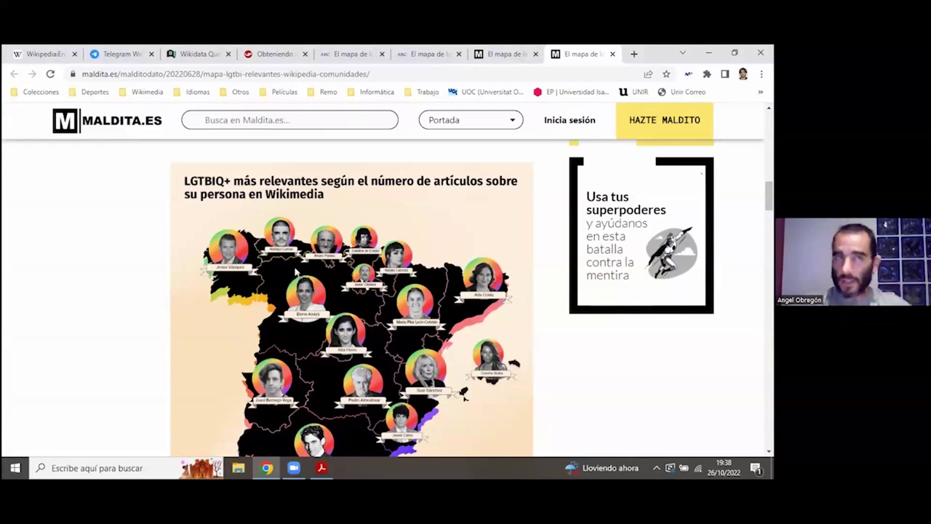
{"action": "scroll", "coordinate": [302, 278], "scroll_direction": "down", "scroll_amount": 7}
{"action": "scroll", "coordinate": [304, 306], "scroll_direction": "down", "scroll_amount": 4}
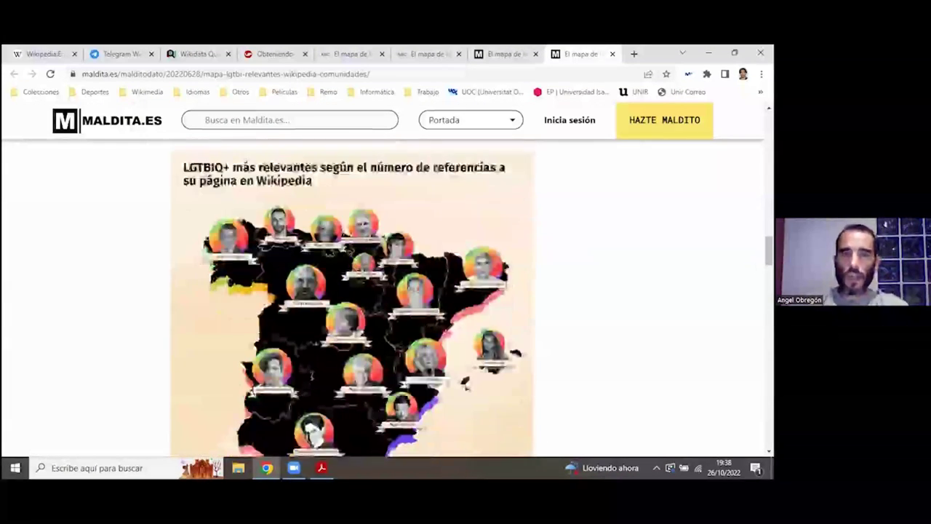